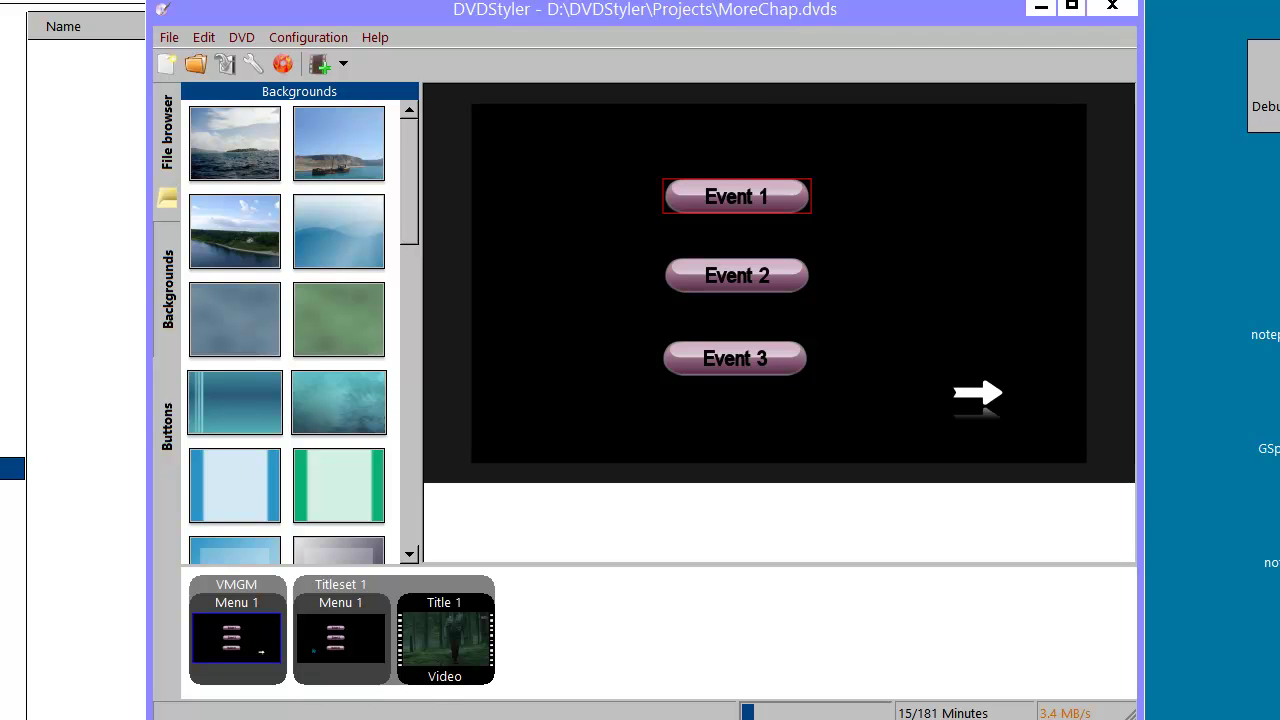
# Change Title 1's 4:00 chapter mark to 5:00 in its Chapters field
pyautogui.doubleClick(433, 604)
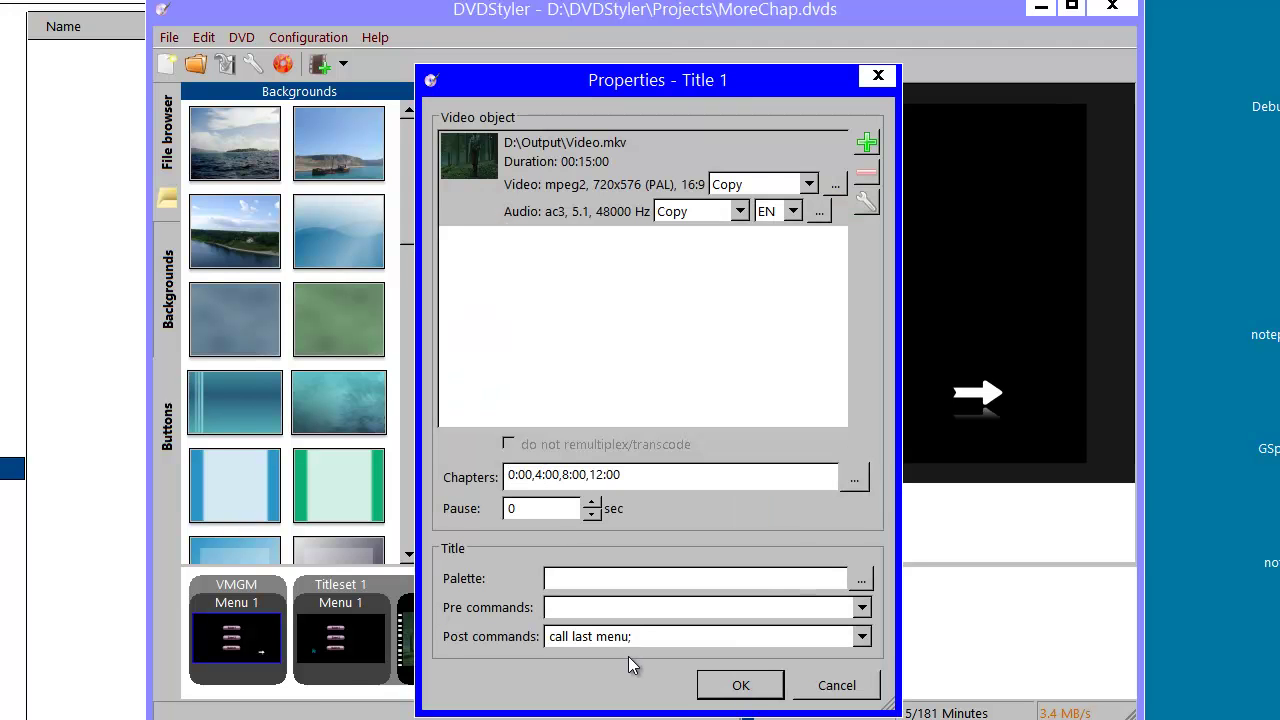
pyautogui.press('BackSpace')
pyautogui.write('5')
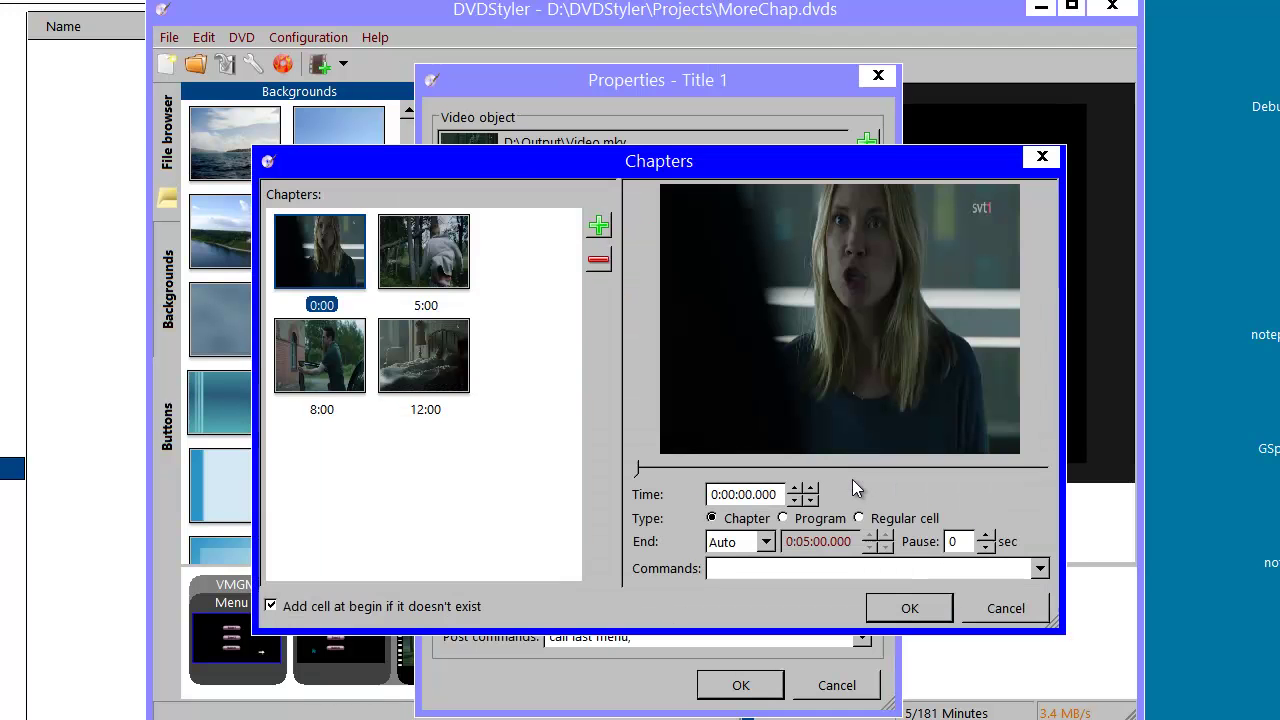
# In the chapter editor, move the 5:00 chapter back to 4:40 and confirm
pyautogui.click(852, 479)
pyautogui.click(435, 262)
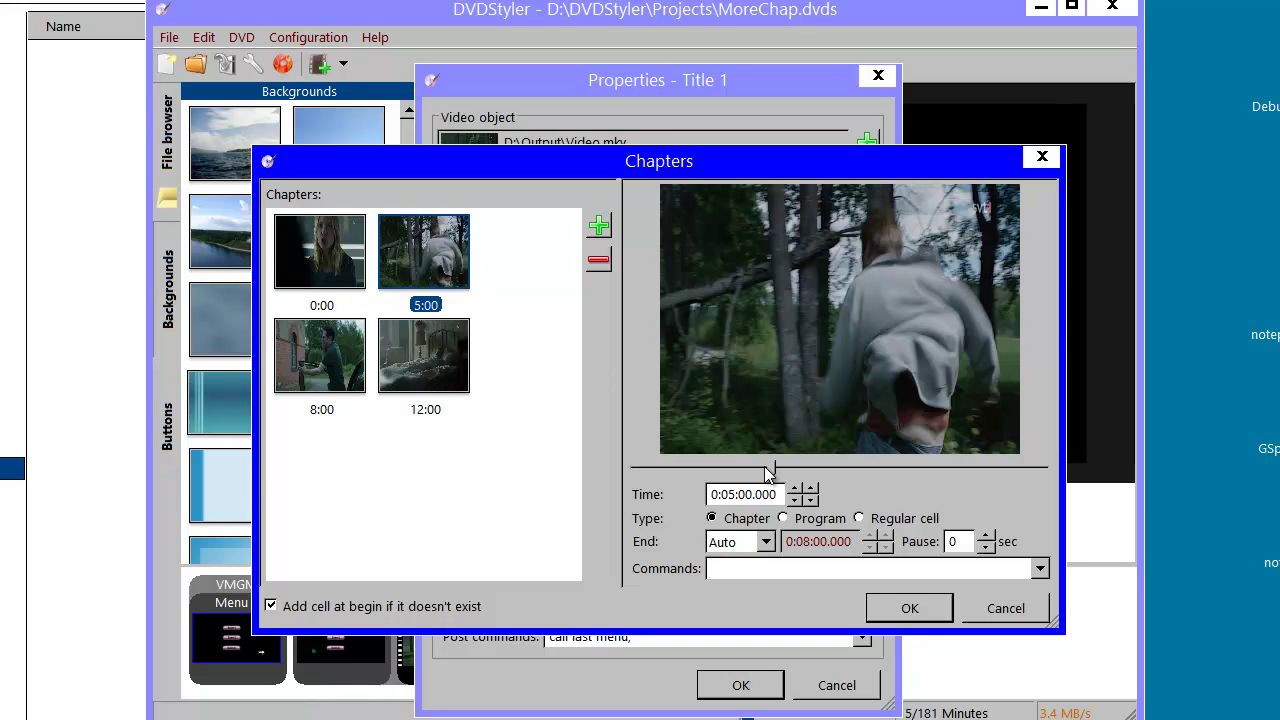
pyautogui.moveTo(771, 470); pyautogui.dragTo(765, 467)
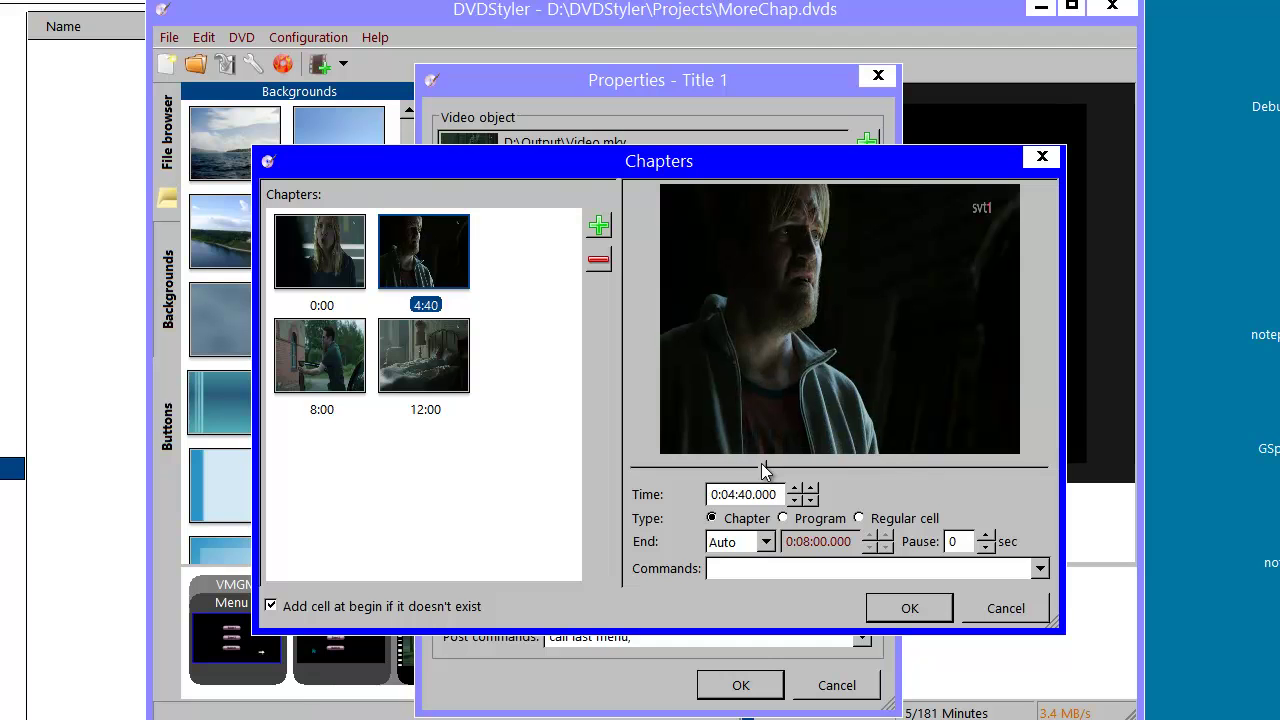
pyautogui.click(910, 608)
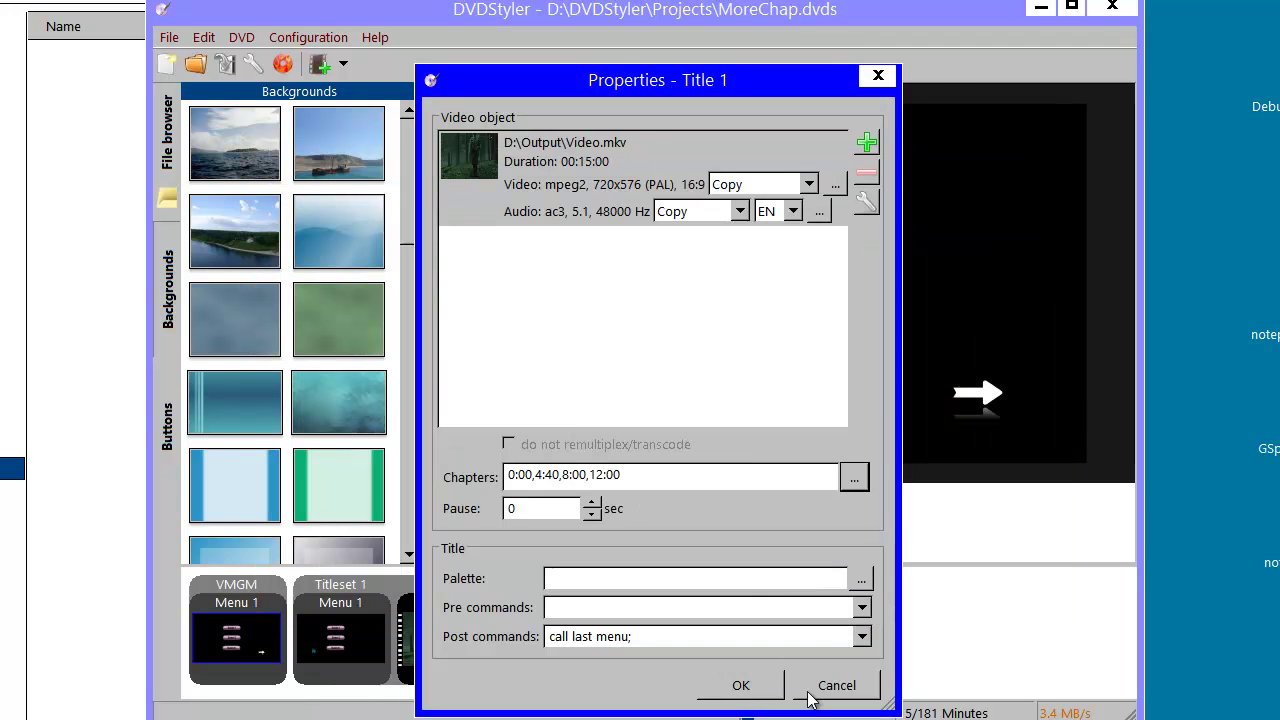
pyautogui.click(750, 686)
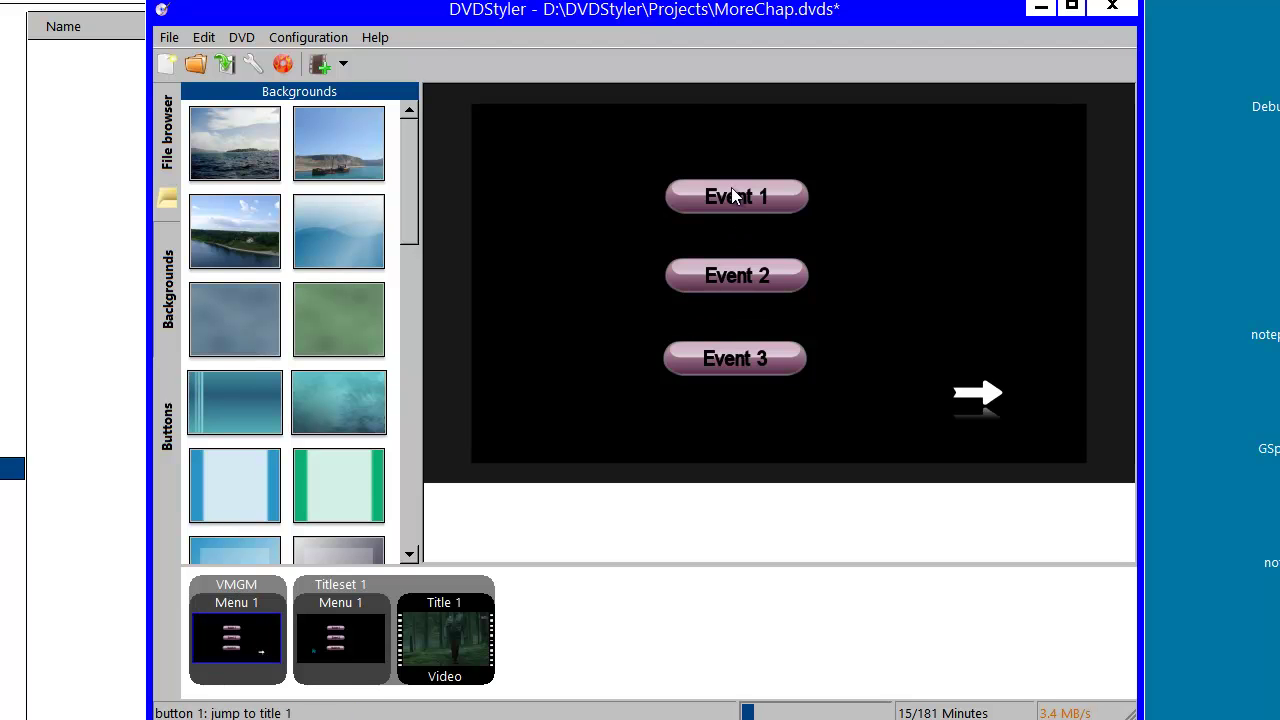
pyautogui.doubleClick(736, 275)
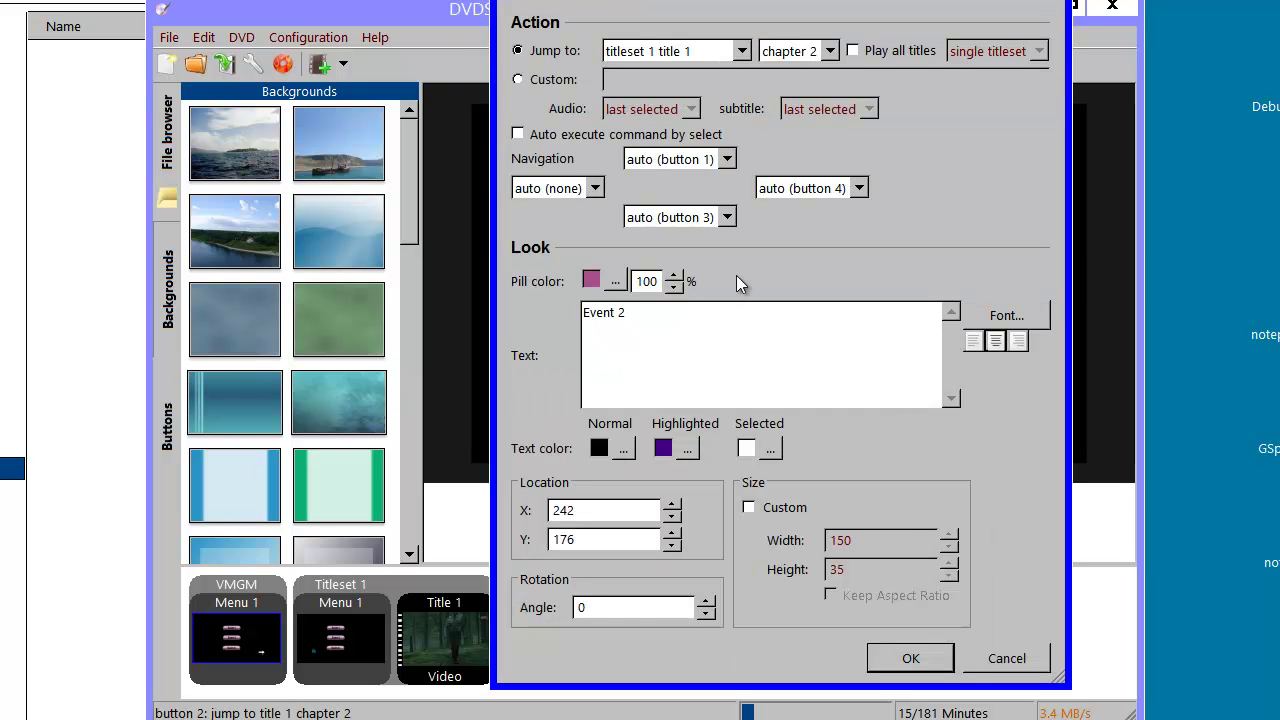
pyautogui.click(800, 53)
pyautogui.click(800, 53)
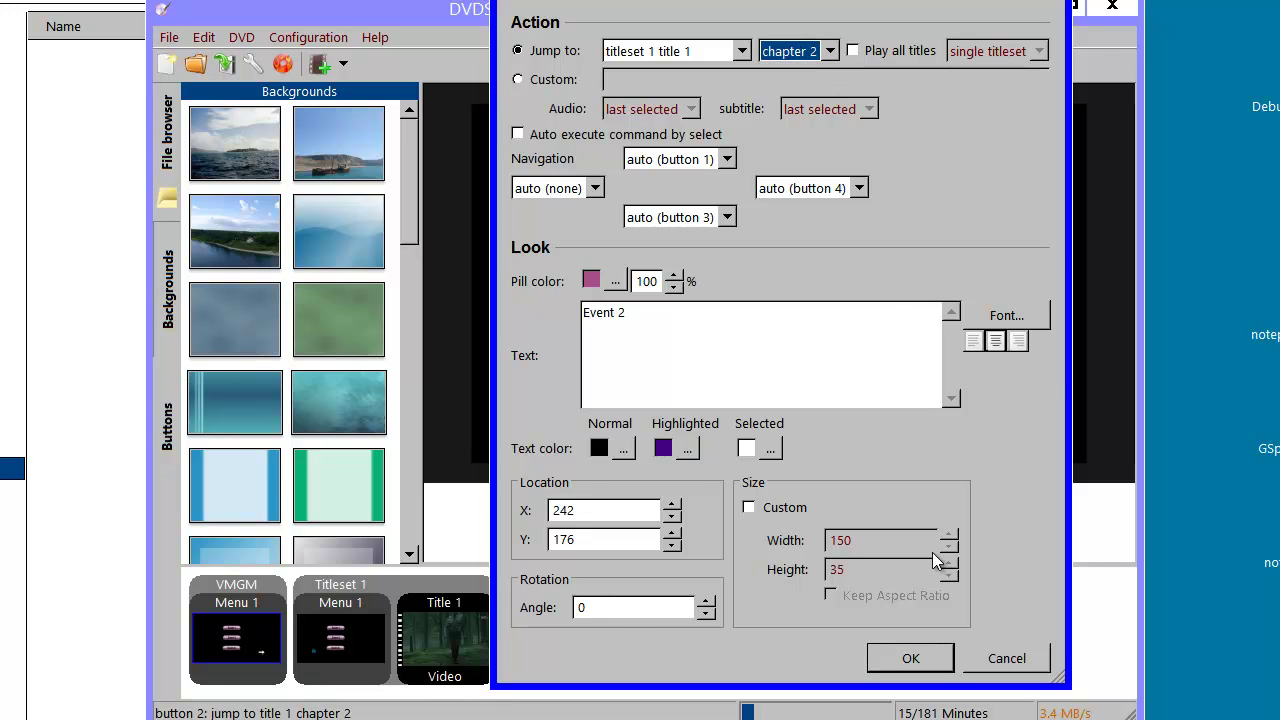
pyautogui.click(910, 657)
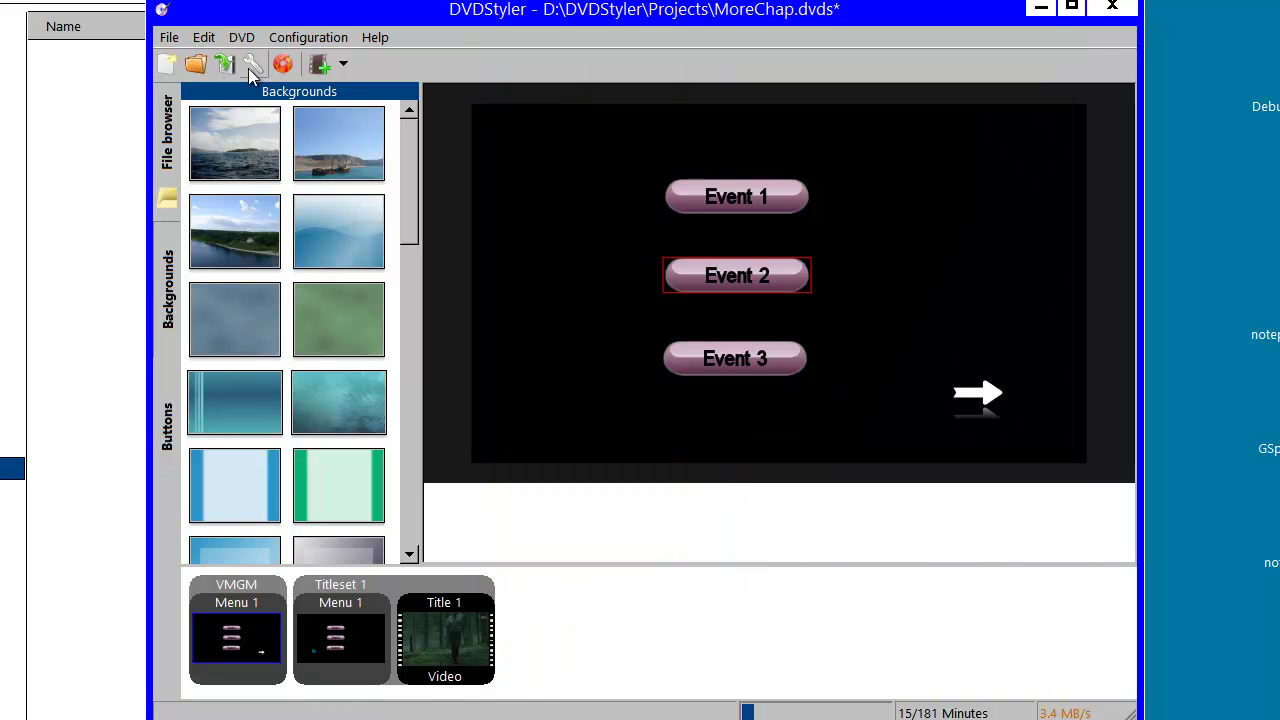
pyautogui.click(241, 37)
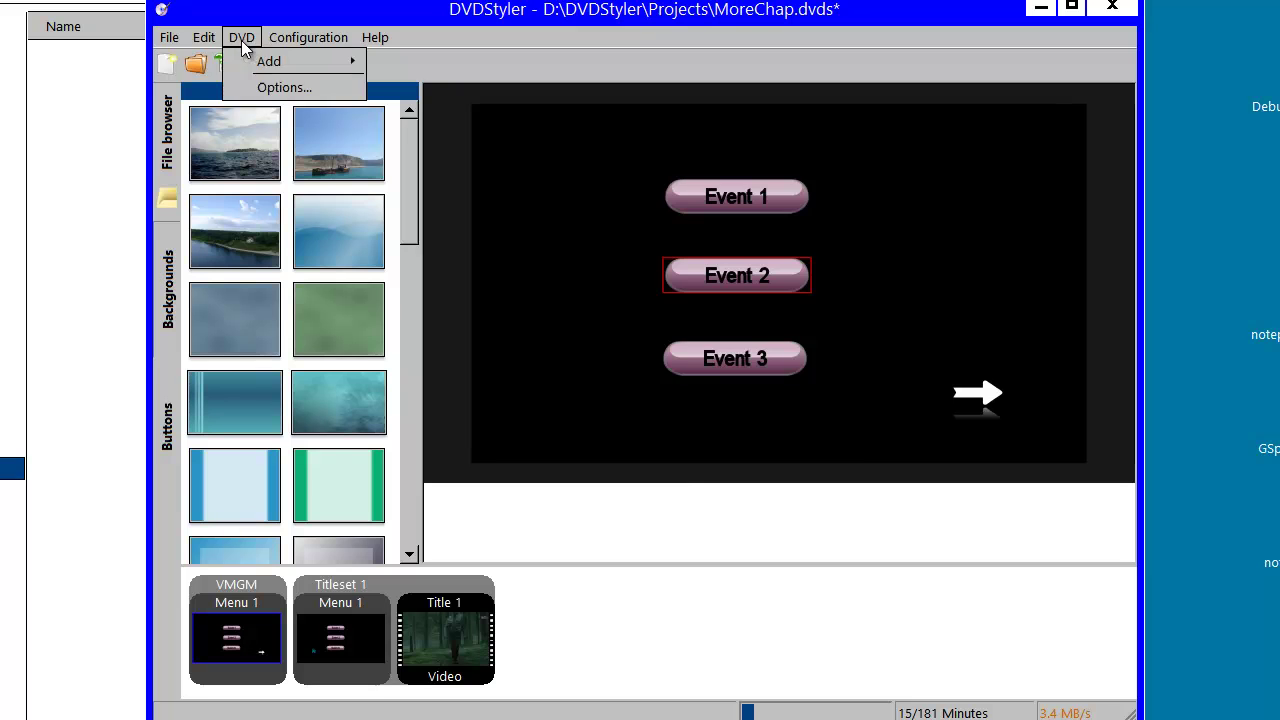
# Turn off Create jumppads in the DVD options
pyautogui.click(268, 87)
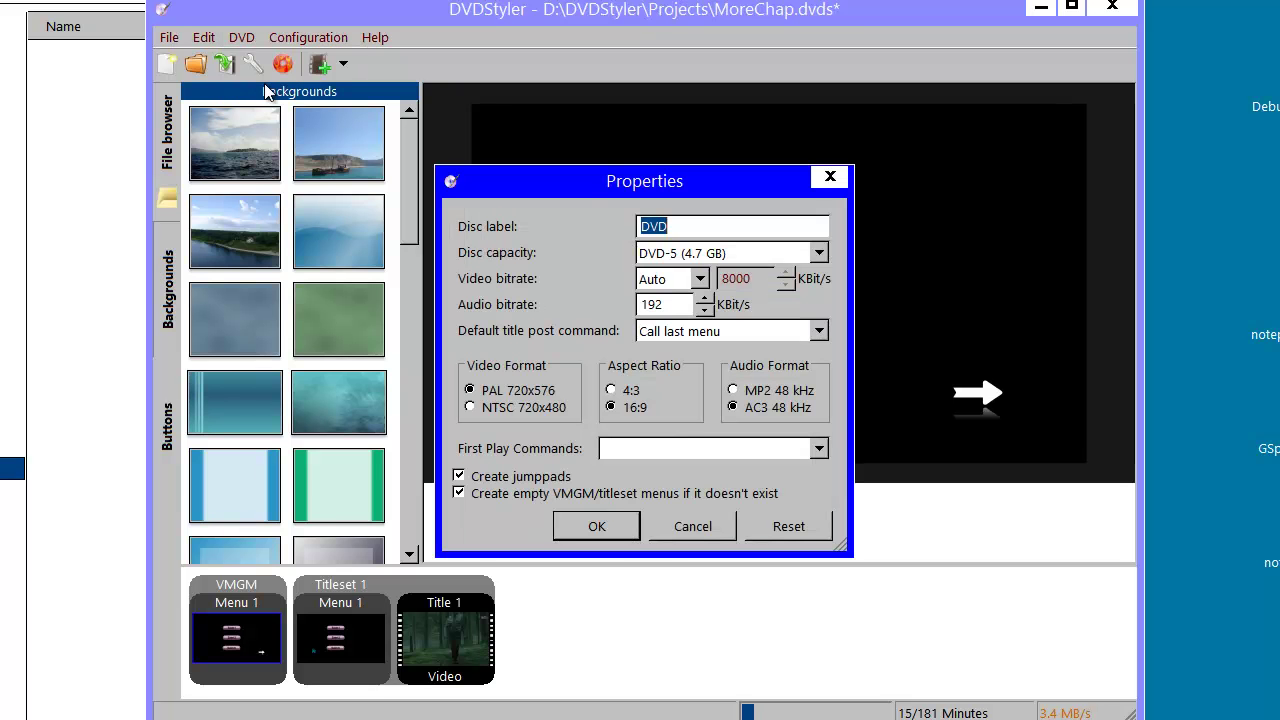
pyautogui.click(559, 482)
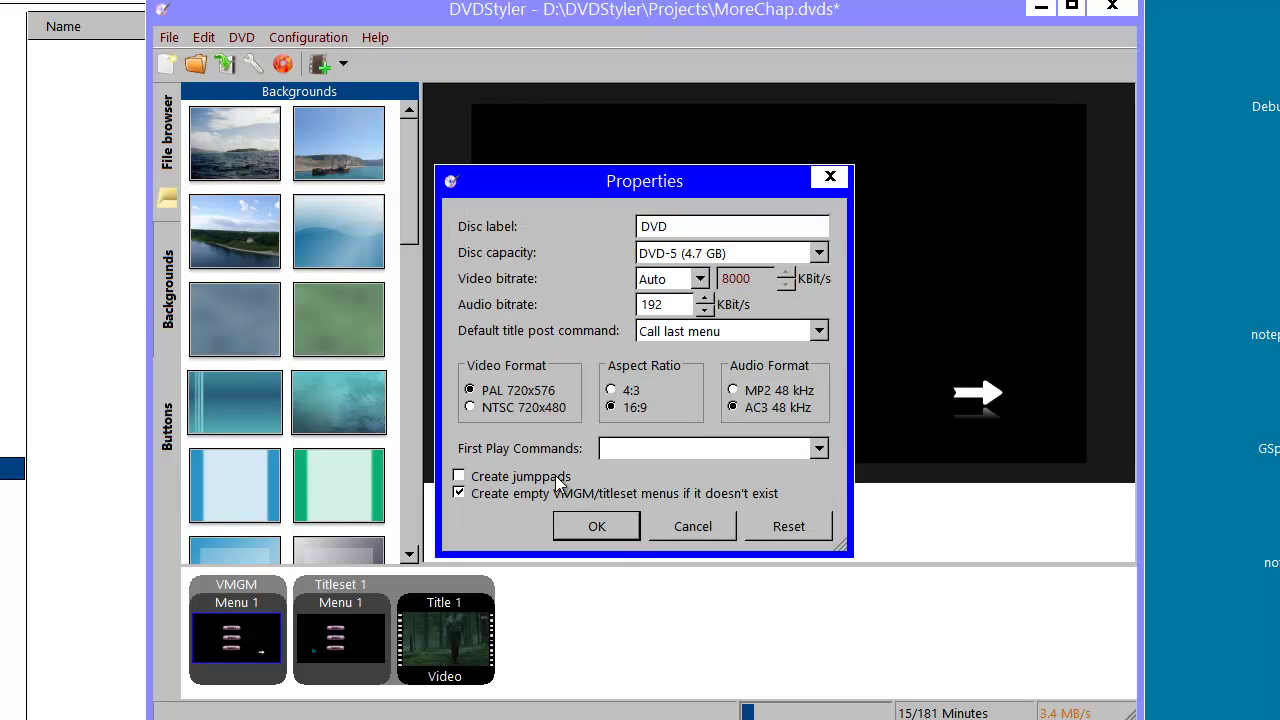
pyautogui.click(612, 528)
# Reopen the Event 2 button's settings and close them with OK
pyautogui.click(719, 289)
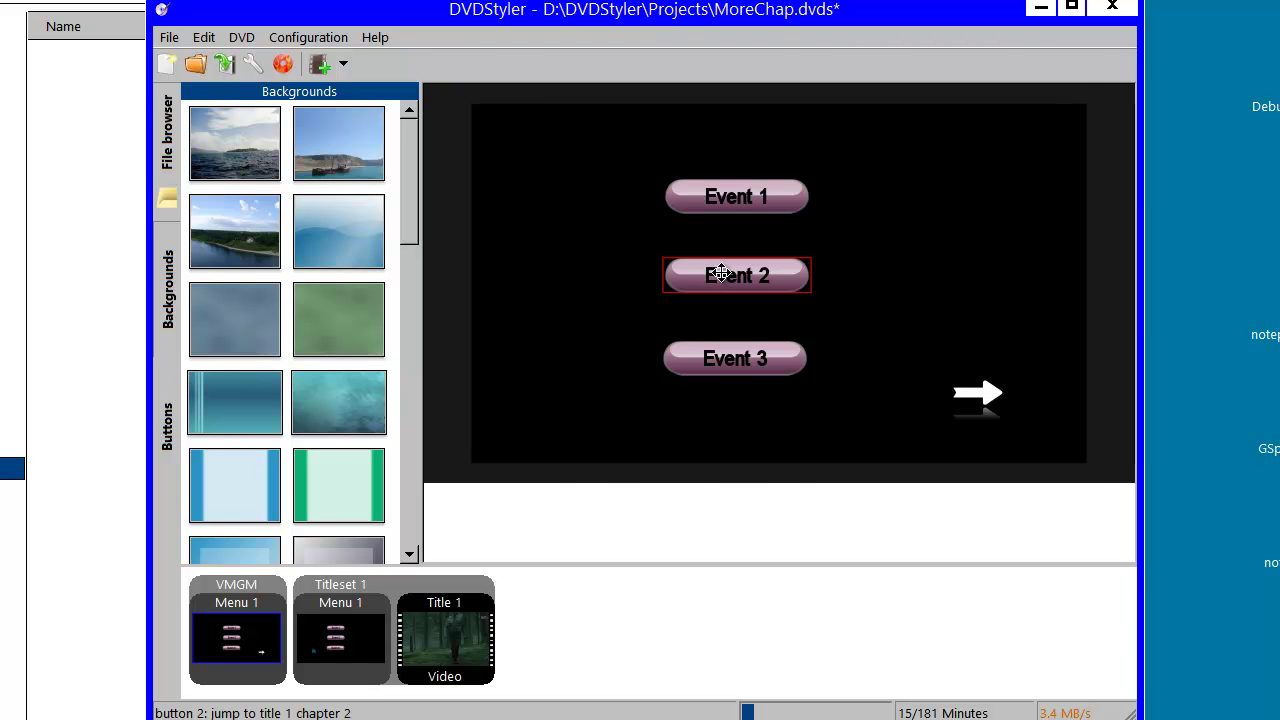
pyautogui.doubleClick(719, 289)
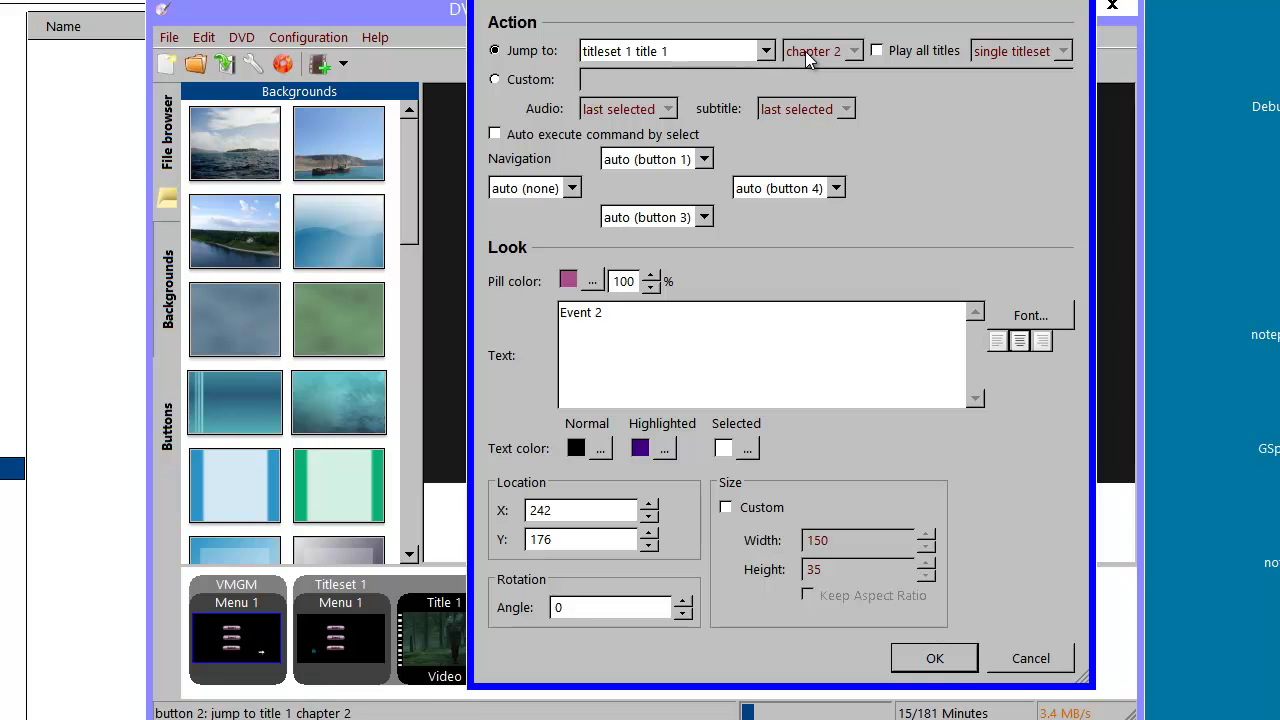
pyautogui.click(946, 659)
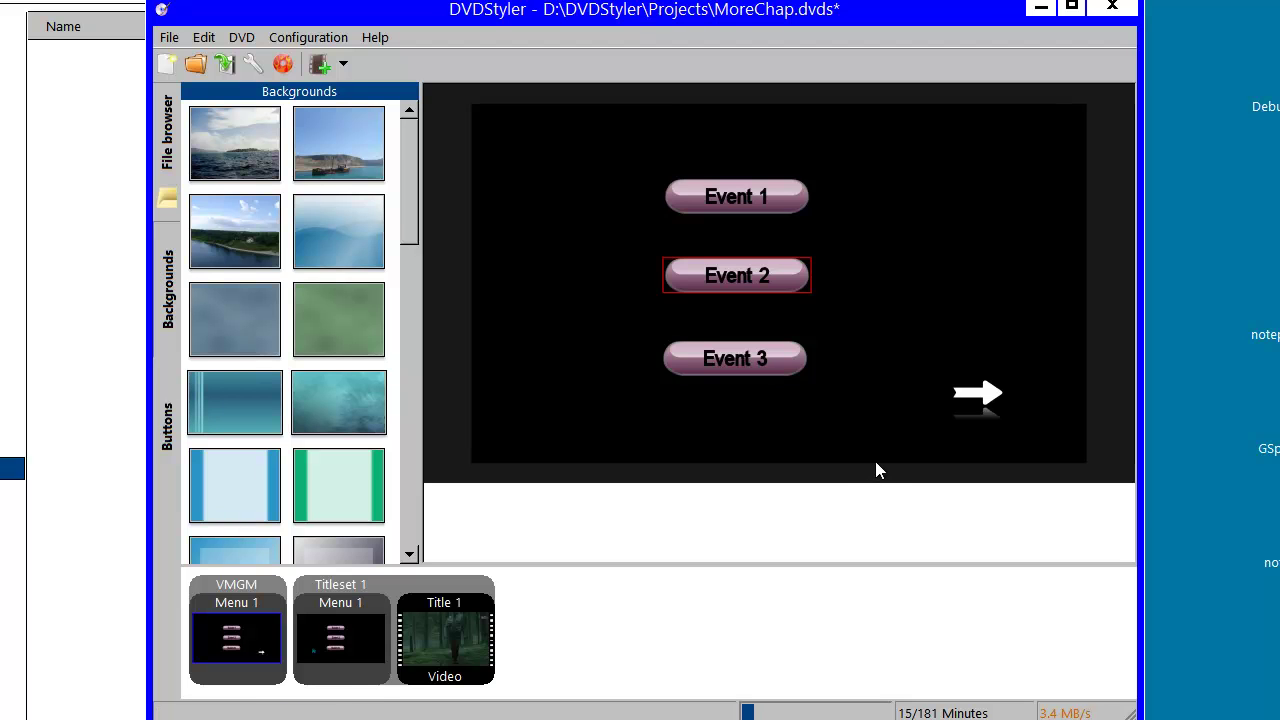
# Delete VMGM Menu 1 and confirm the deletion
pyautogui.click(246, 687)
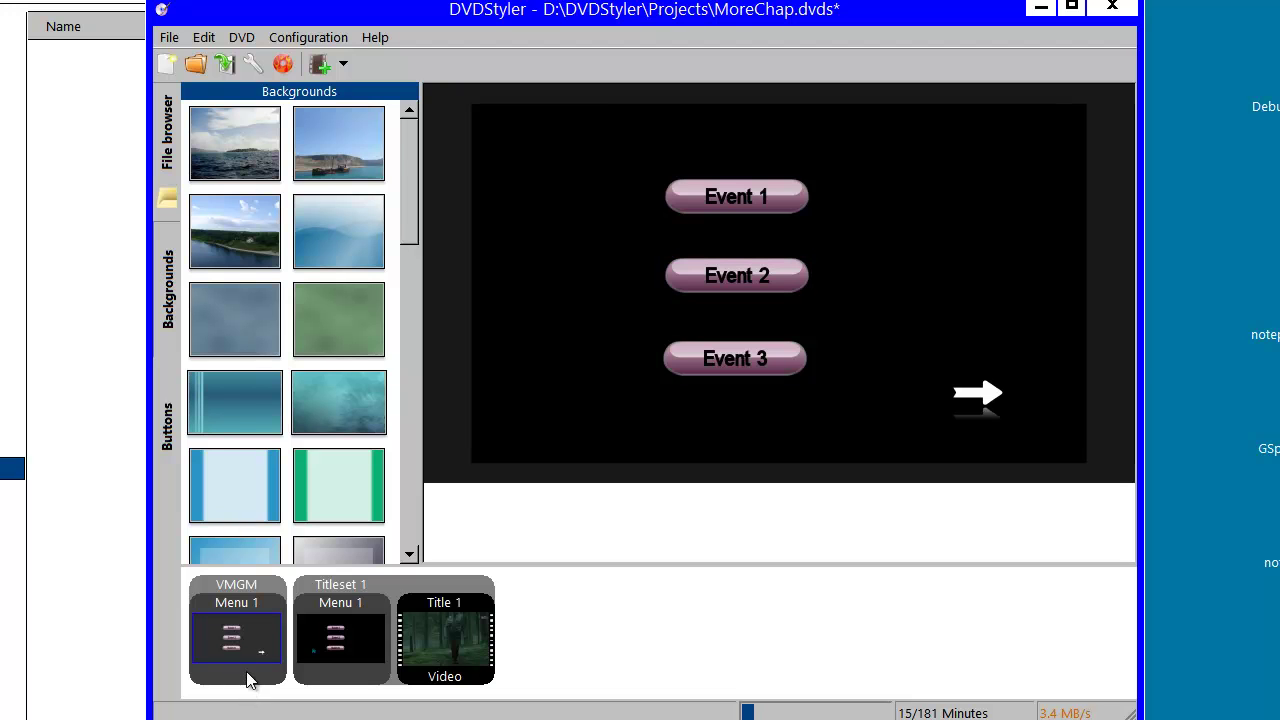
pyautogui.rightClick(249, 676)
pyautogui.click(297, 718)
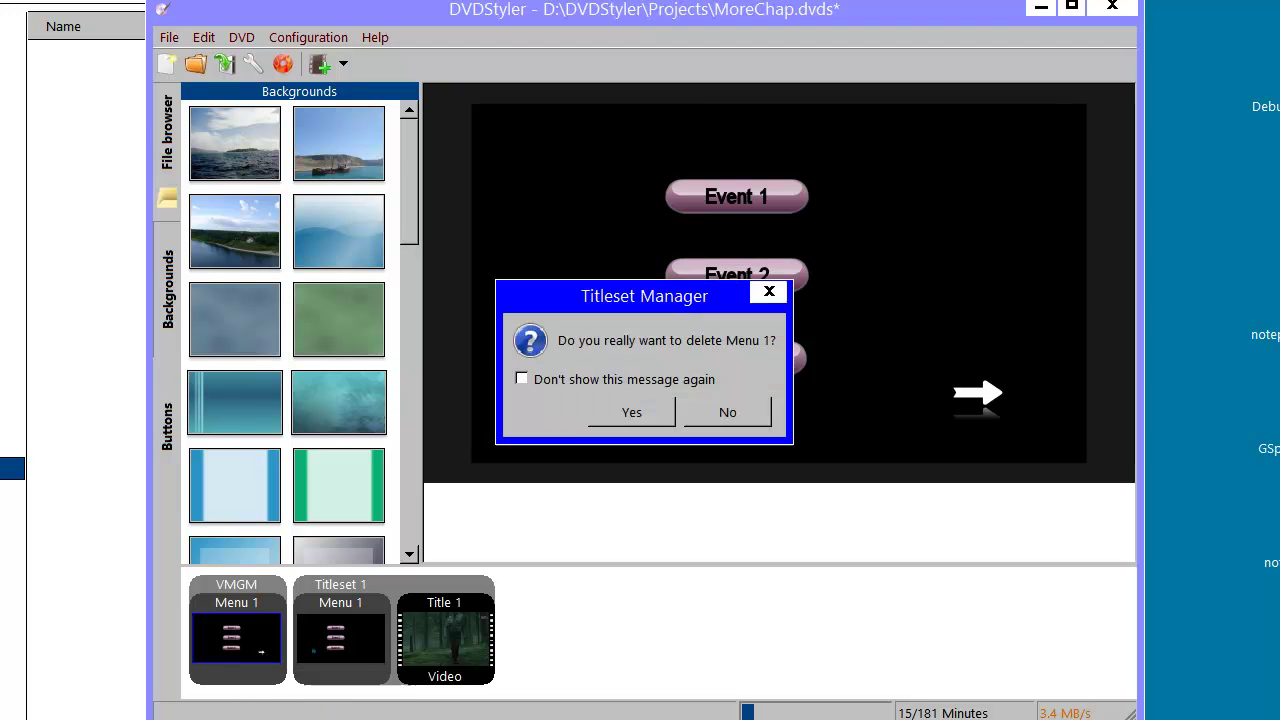
pyautogui.click(630, 403)
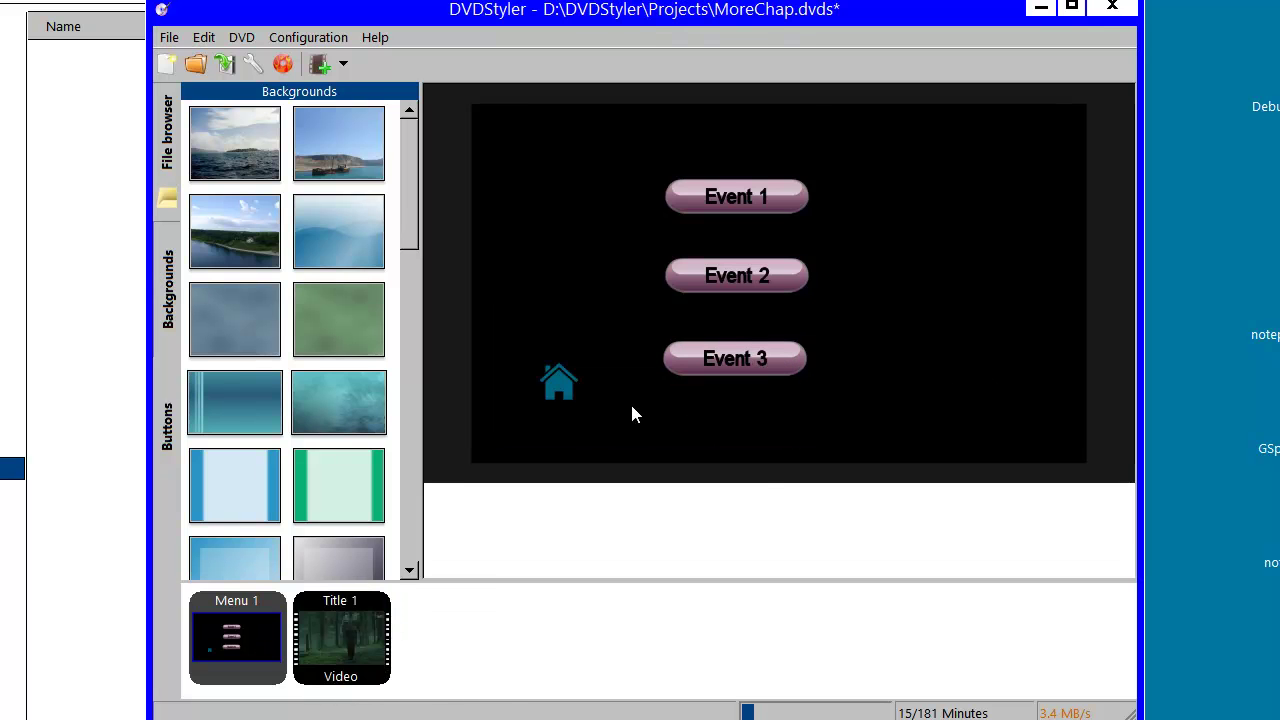
# Delete the home button from the remaining menu's canvas
pyautogui.click(551, 387)
pyautogui.rightClick(551, 380)
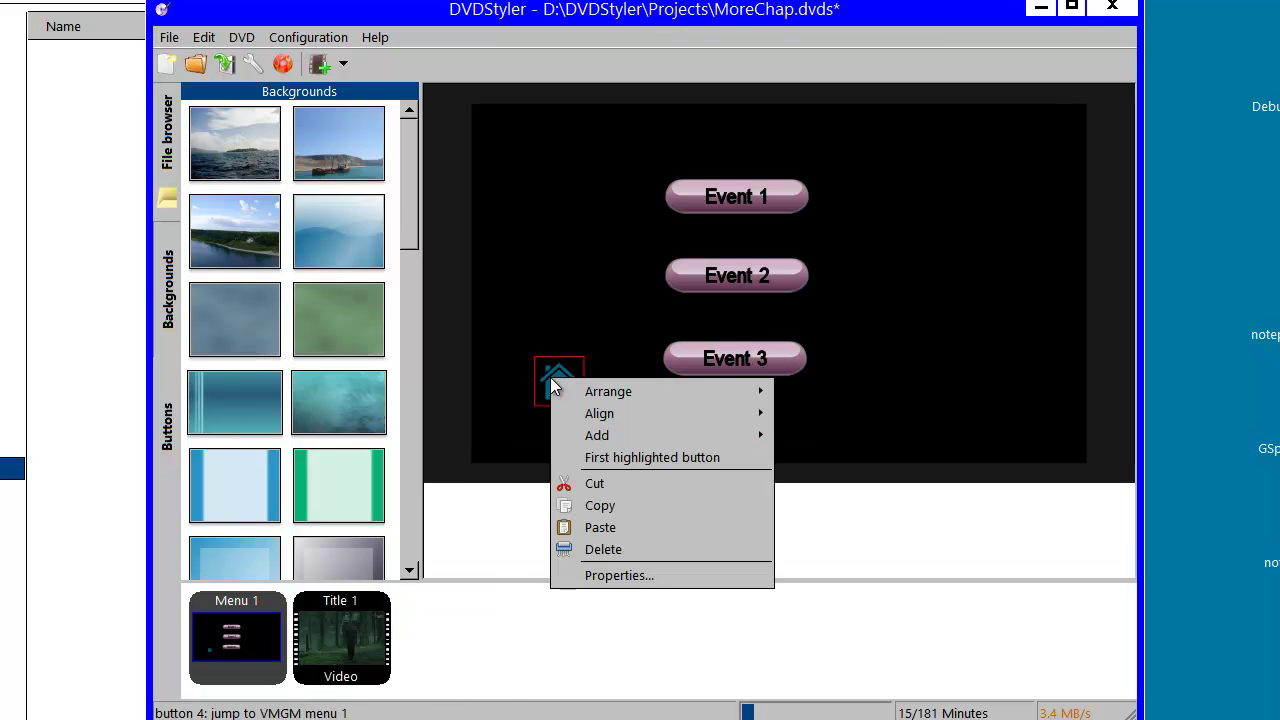
pyautogui.click(607, 546)
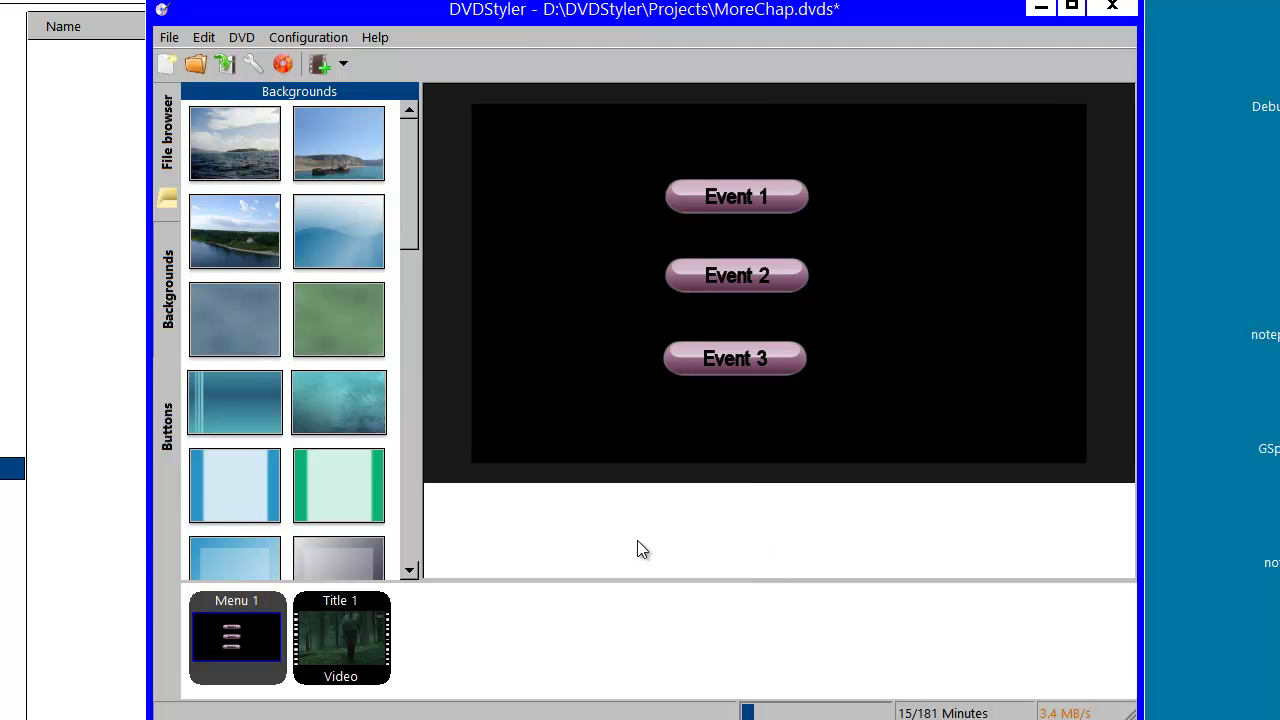
# Check Event 2's settings unchanged, then apply chapters 0:00, 4:40, 8:00, 12:00 to Title 1
pyautogui.click(762, 277)
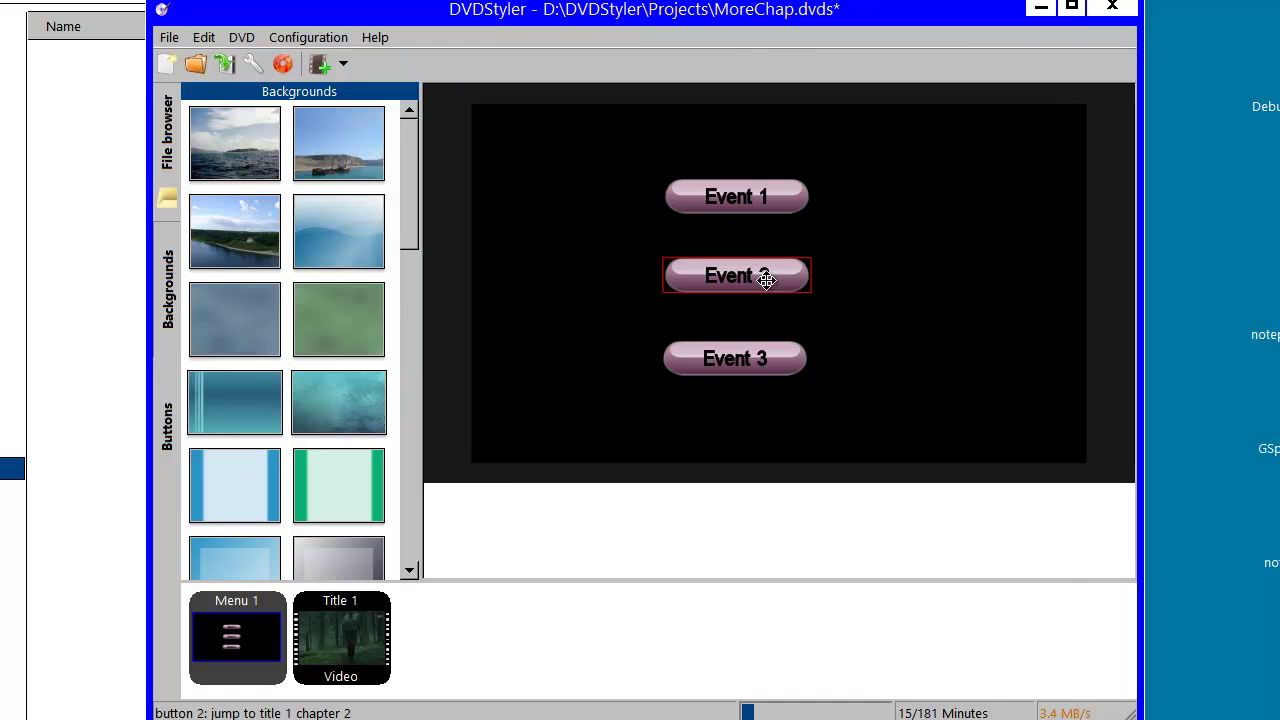
pyautogui.doubleClick(766, 280)
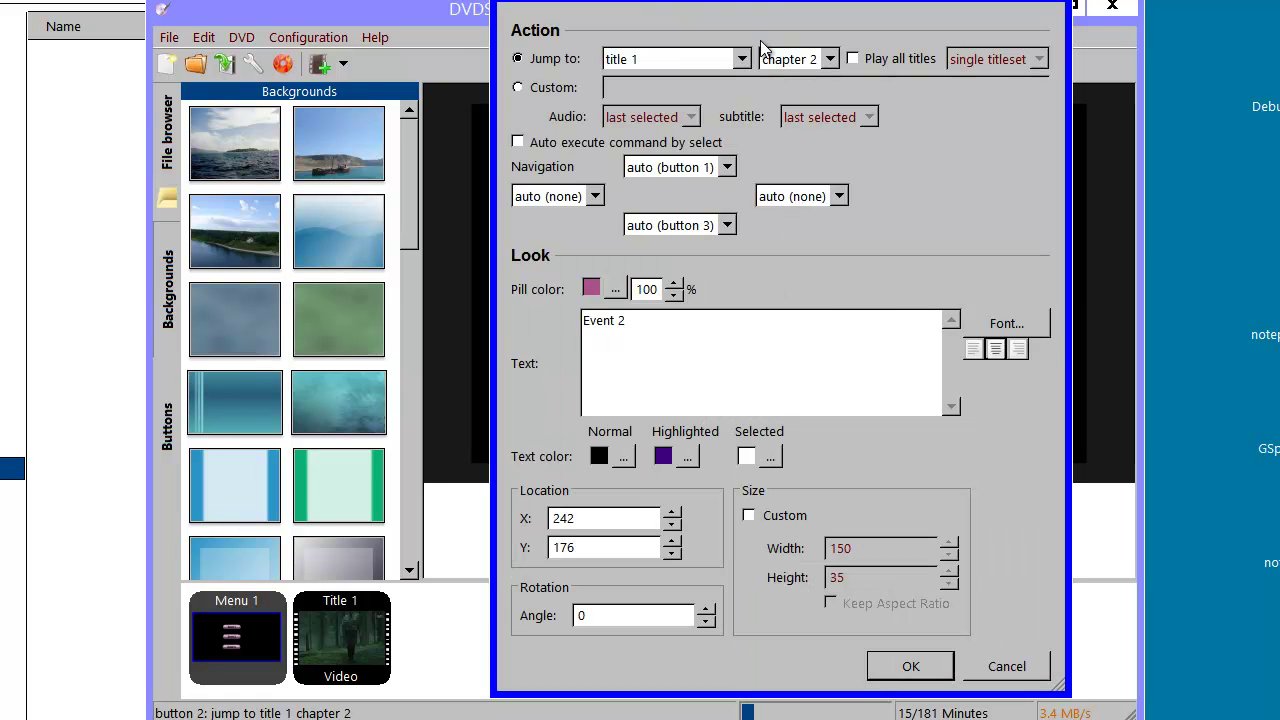
pyautogui.click(918, 666)
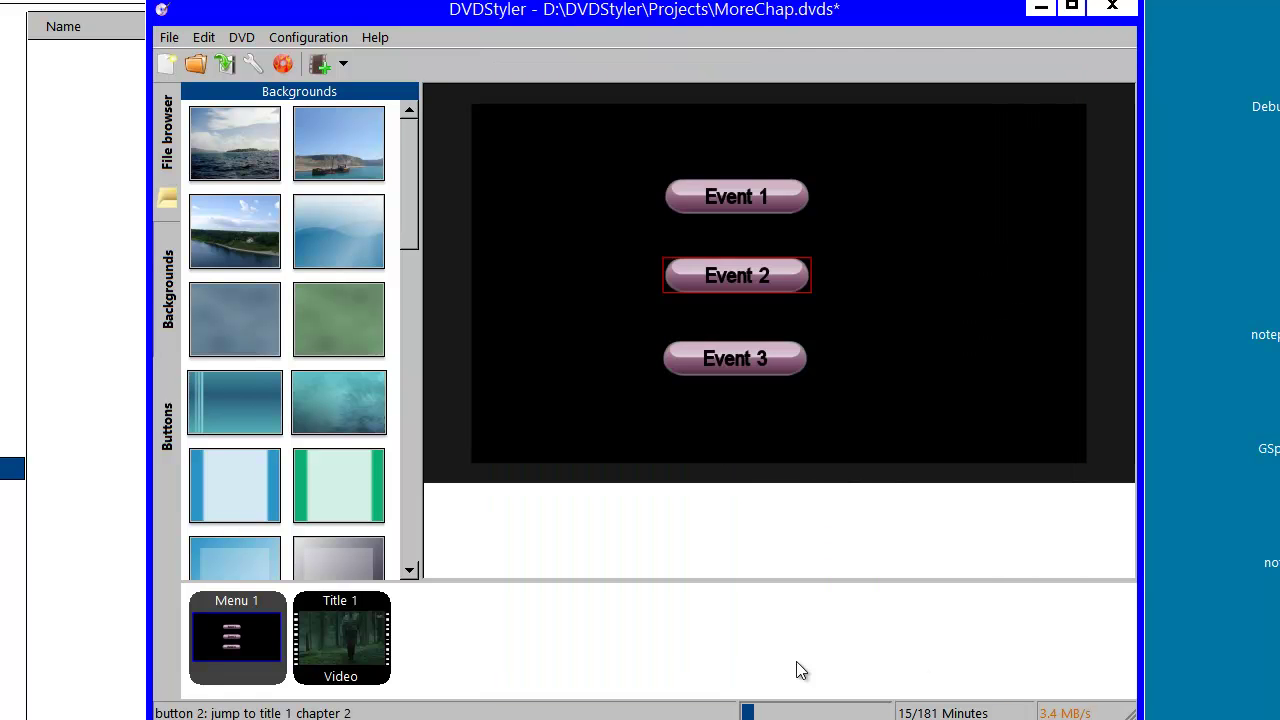
pyautogui.doubleClick(305, 606)
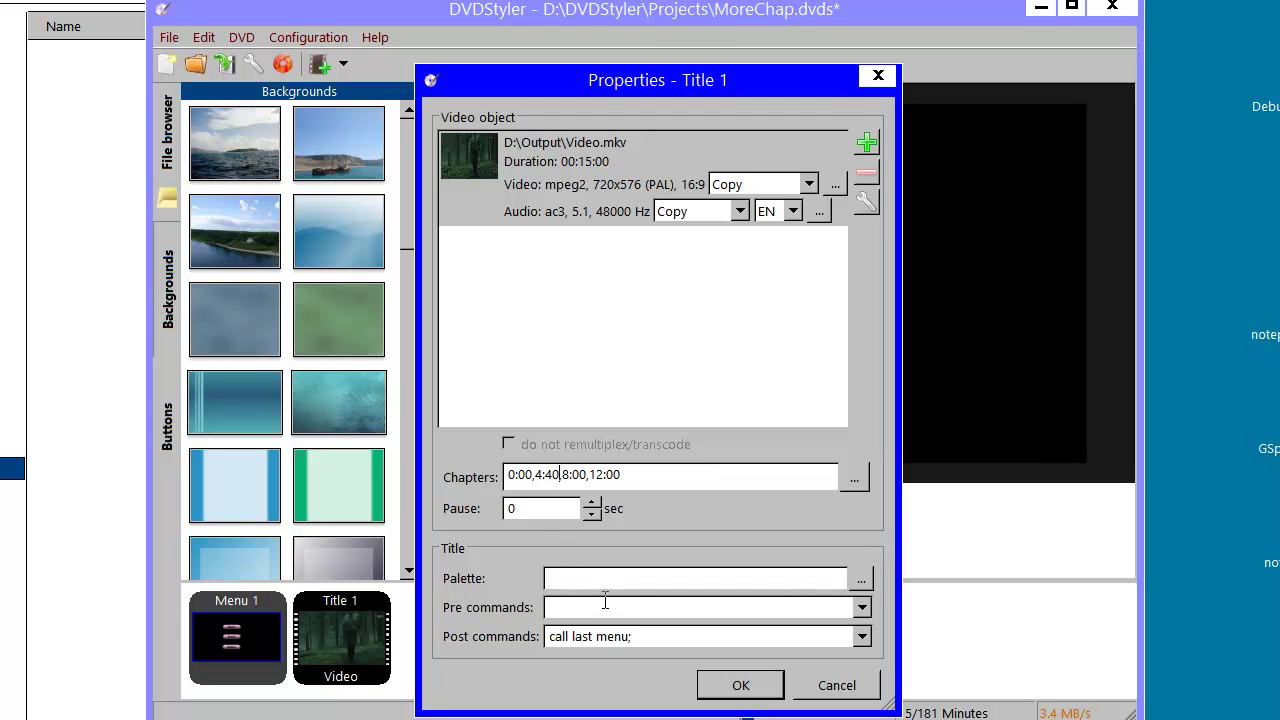
pyautogui.click(740, 686)
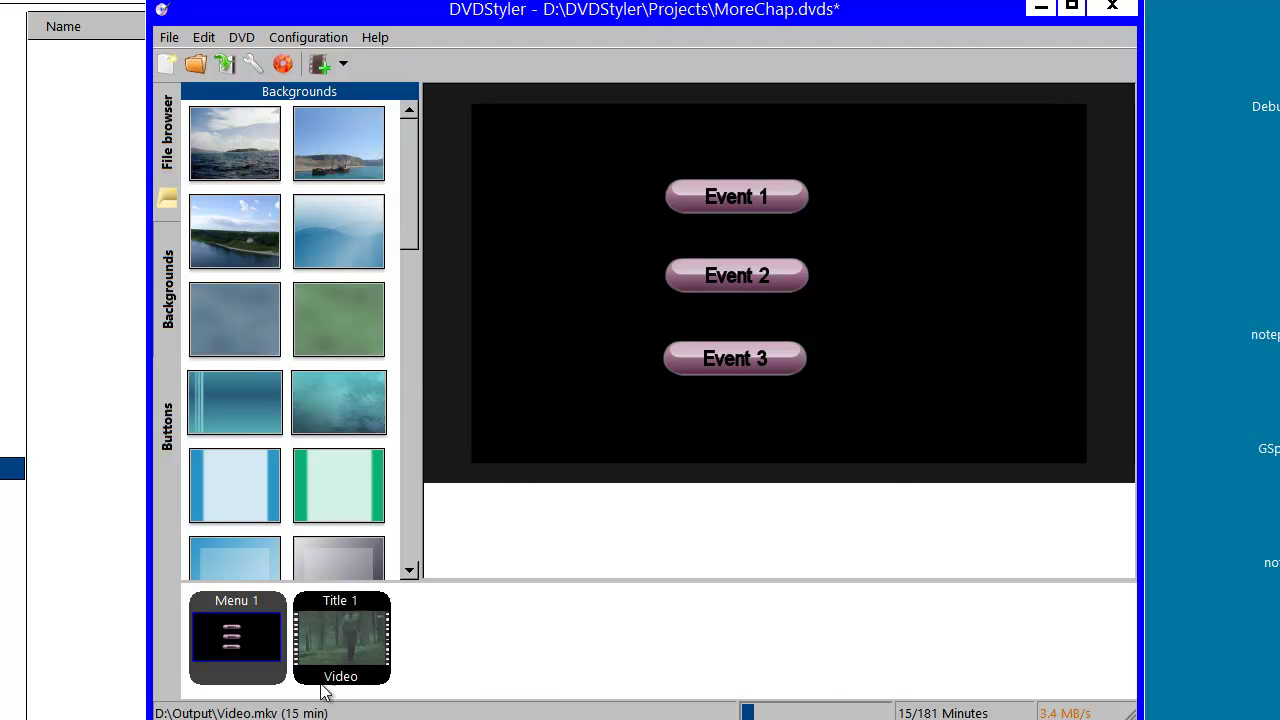
# Set the 4:40 chapter of Title 1 to run 'call last menu;'
pyautogui.doubleClick(380, 612)
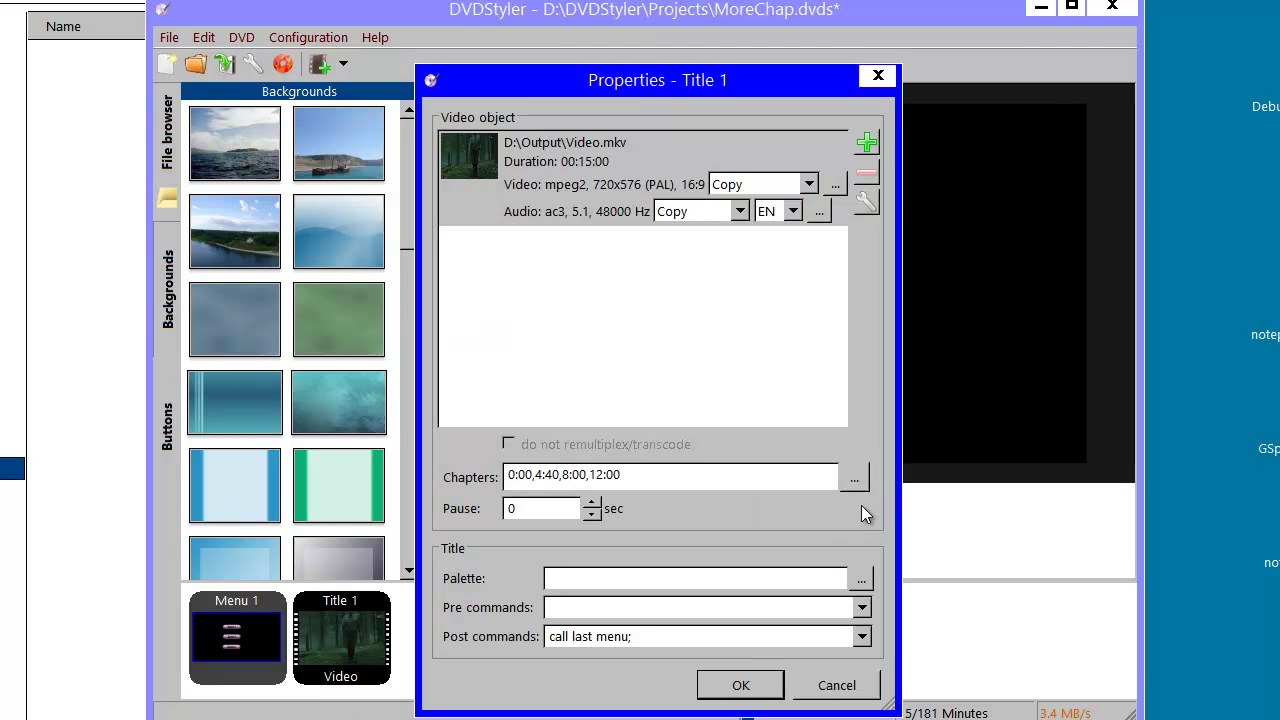
pyautogui.click(858, 478)
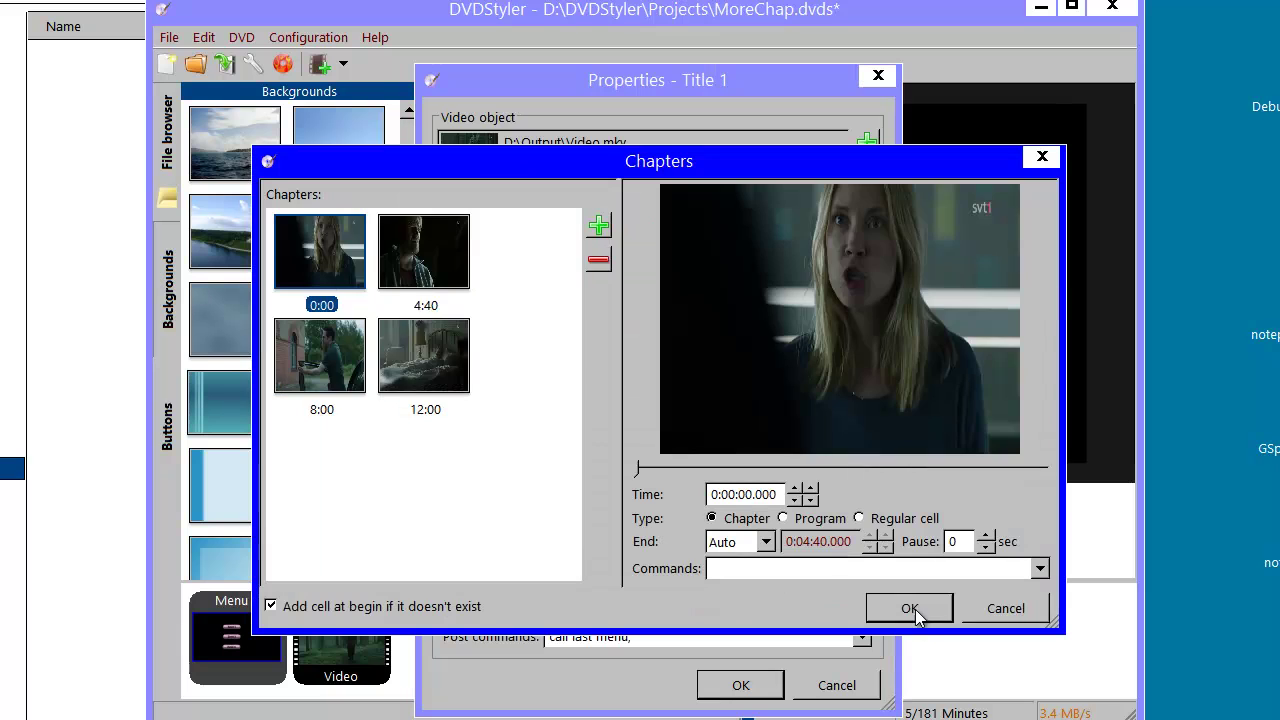
pyautogui.click(397, 258)
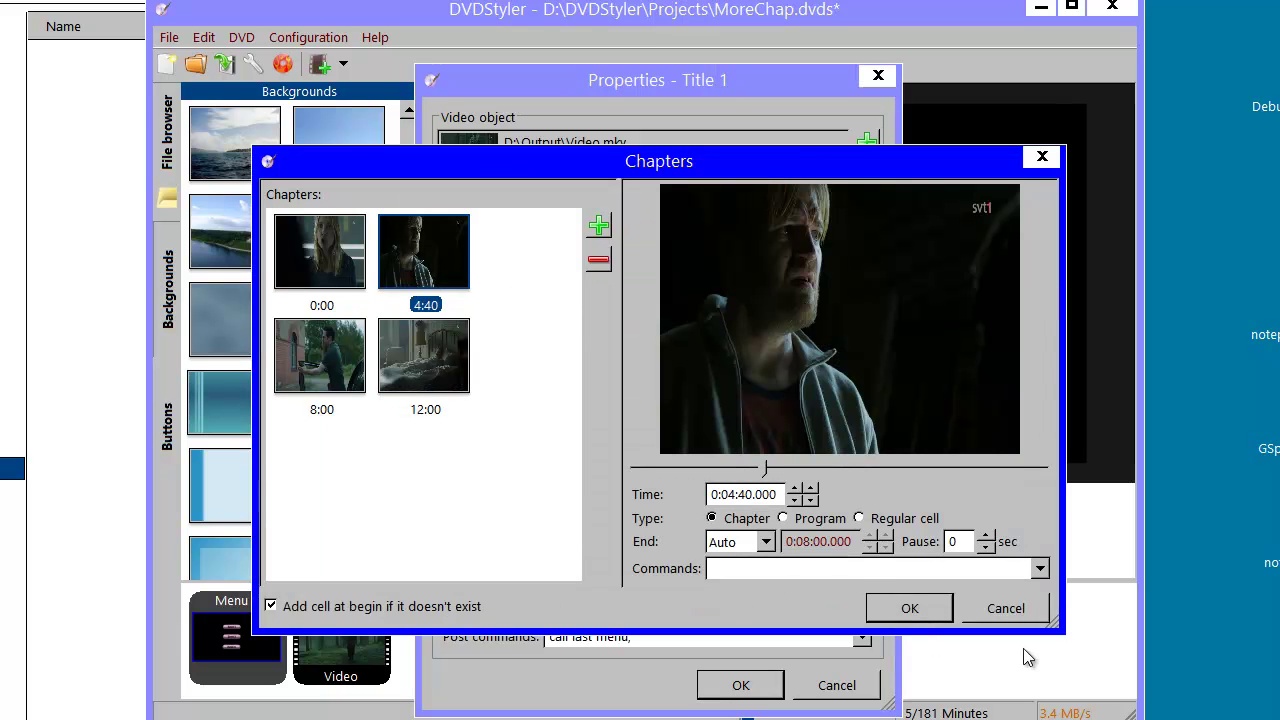
pyautogui.click(1040, 569)
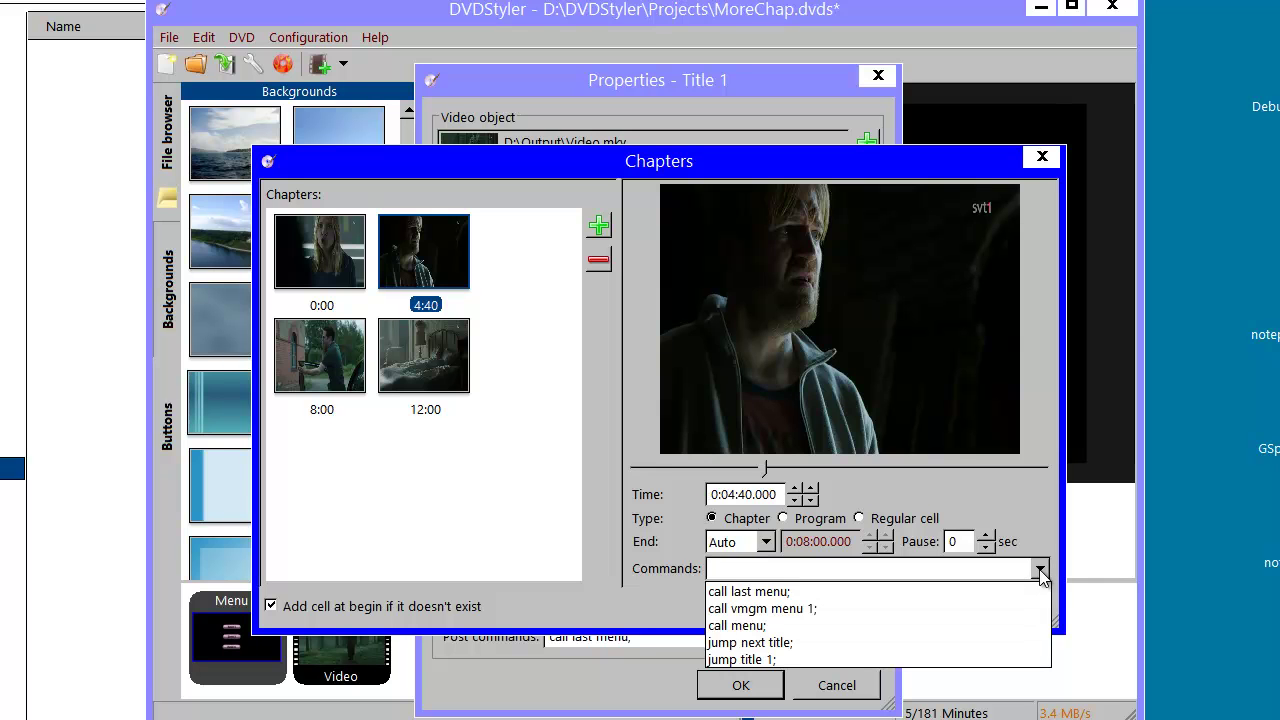
pyautogui.click(1036, 591)
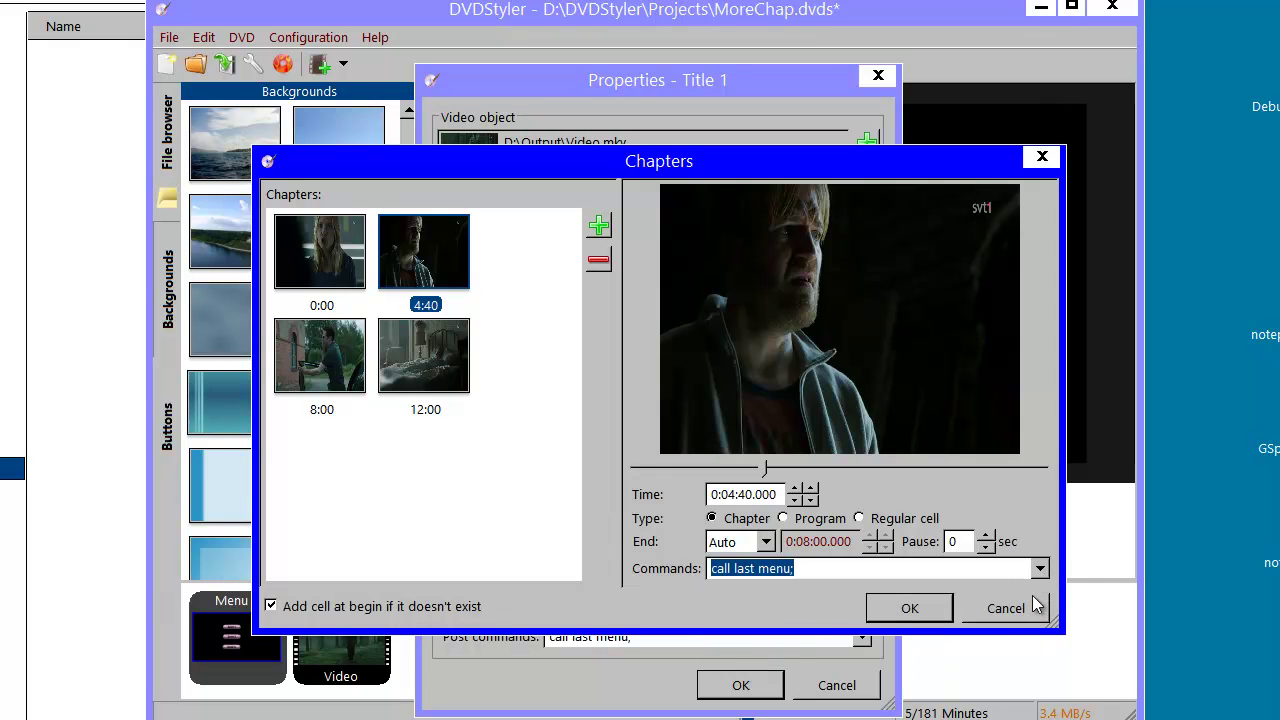
pyautogui.click(943, 614)
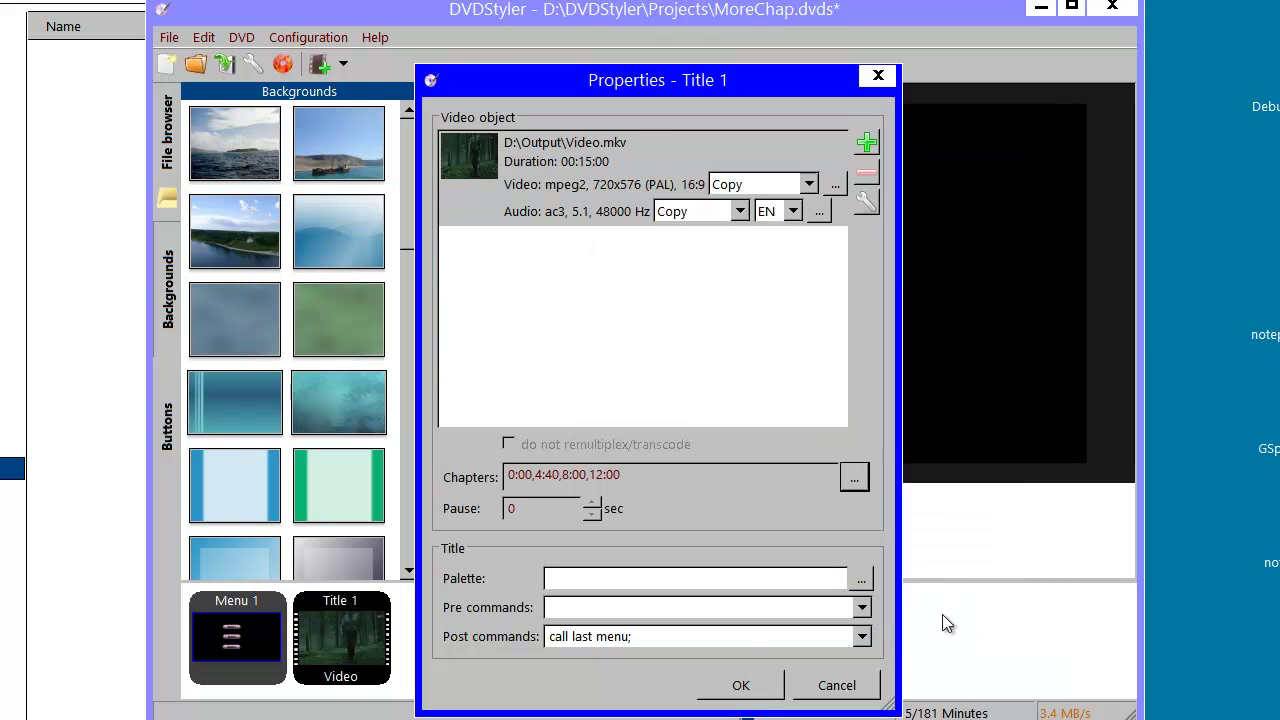
pyautogui.click(745, 686)
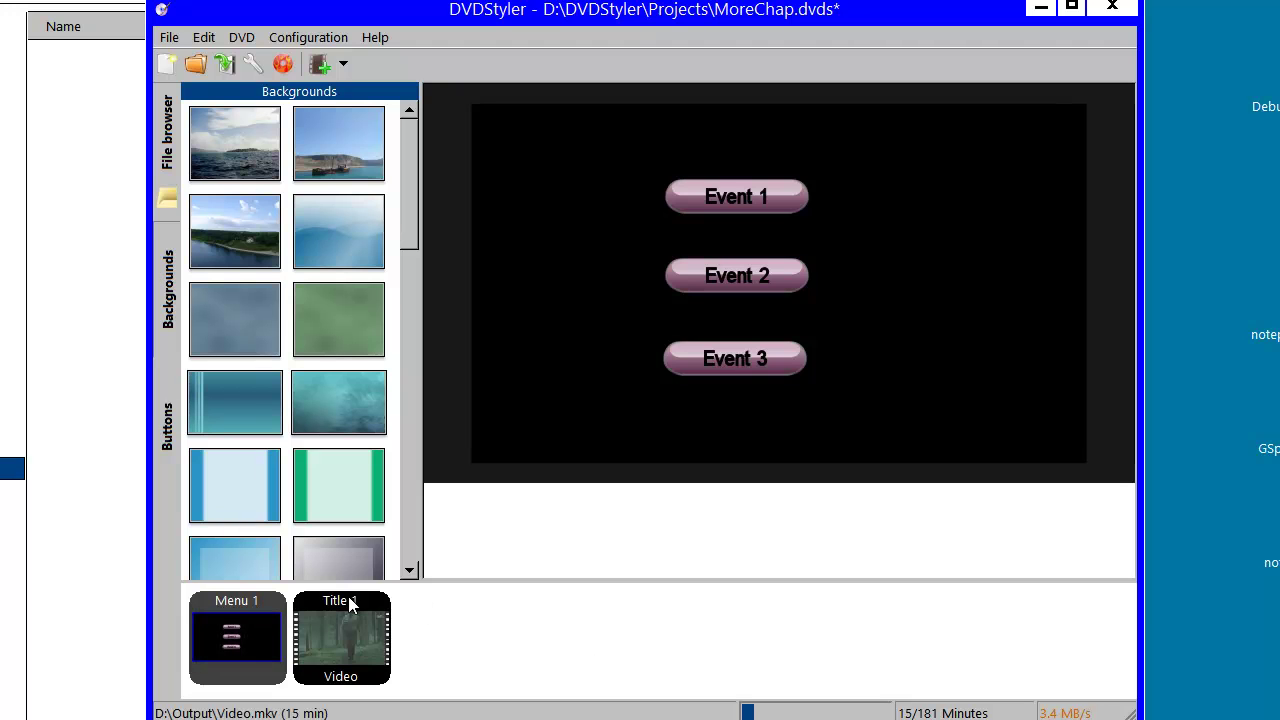
# Place a Title 1 video thumbnail button at the menu's top right, beside the Event buttons
pyautogui.moveTo(967, 119); pyautogui.dragTo(967, 119)
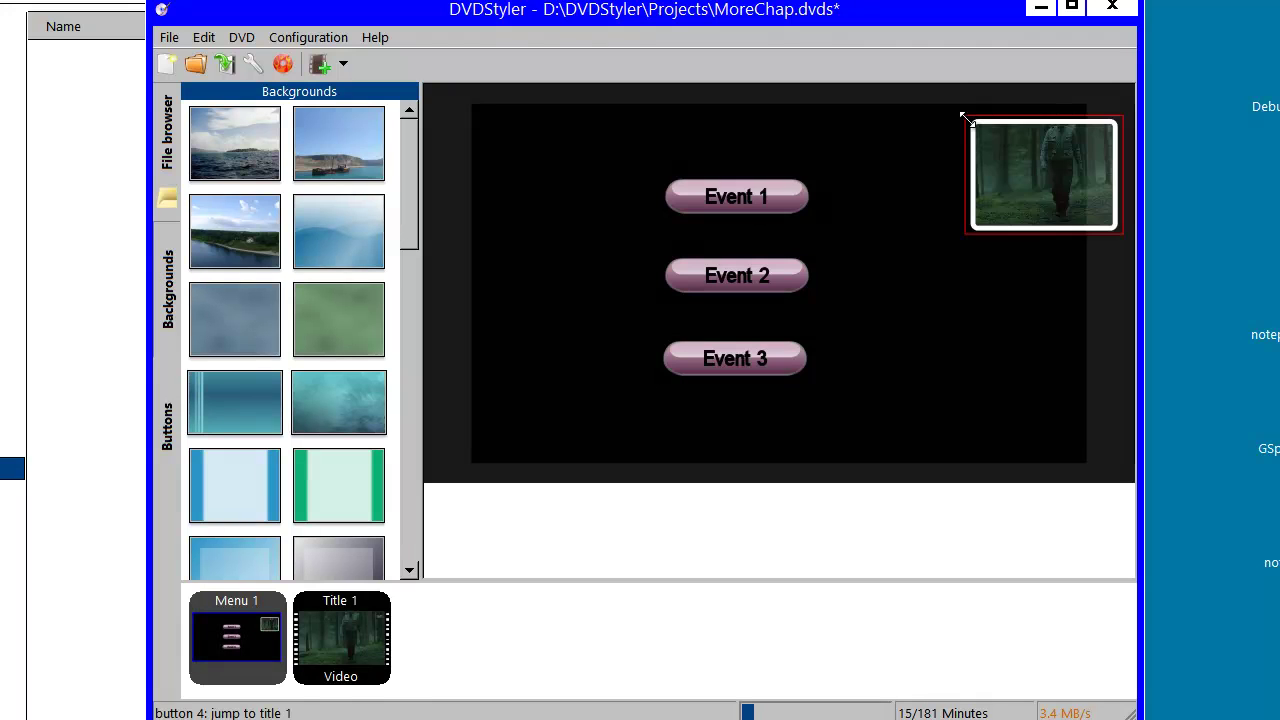
pyautogui.moveTo(1034, 146); pyautogui.dragTo(966, 160)
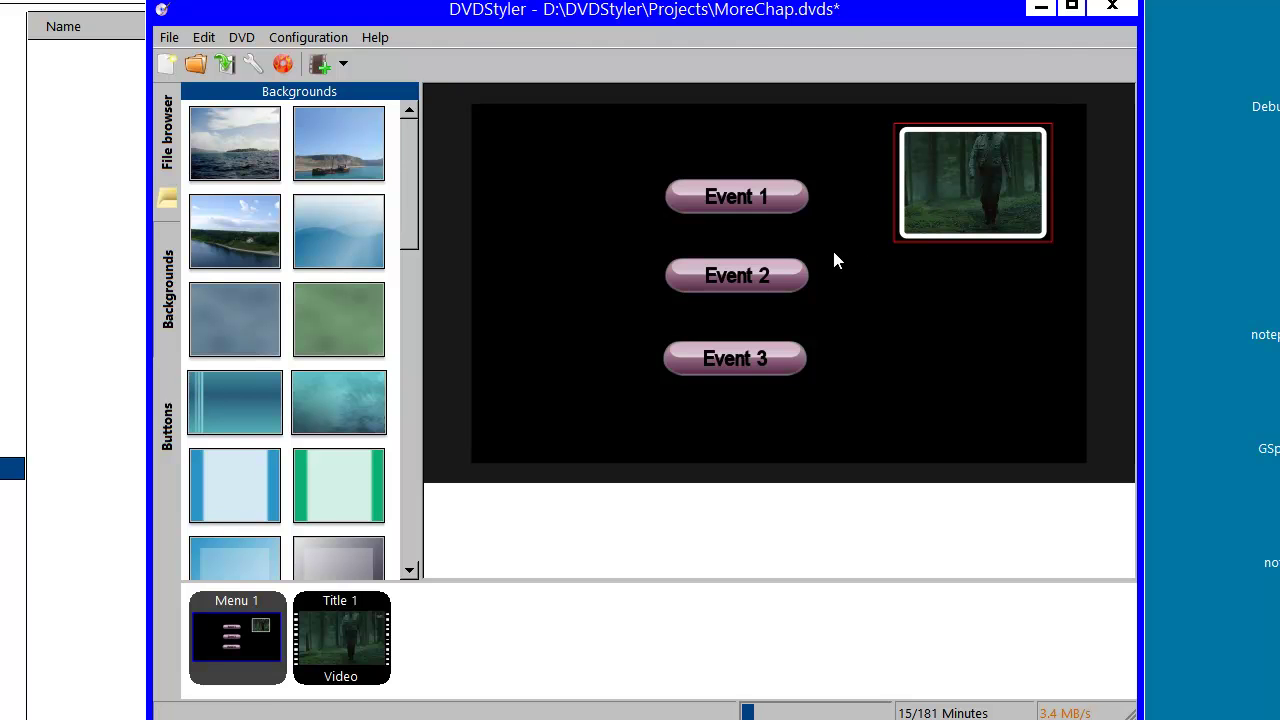
pyautogui.doubleClick(757, 280)
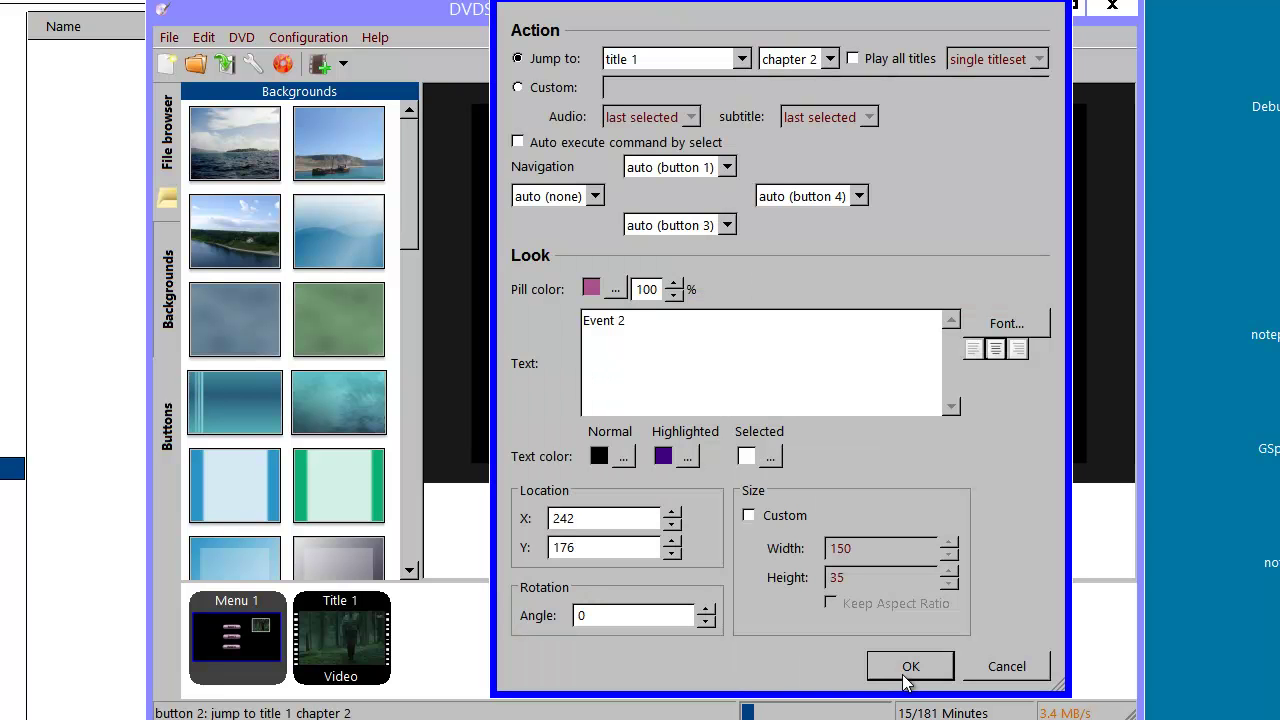
# Close Event 2's settings unchanged and bring up Title 1's chapter list
pyautogui.click(998, 668)
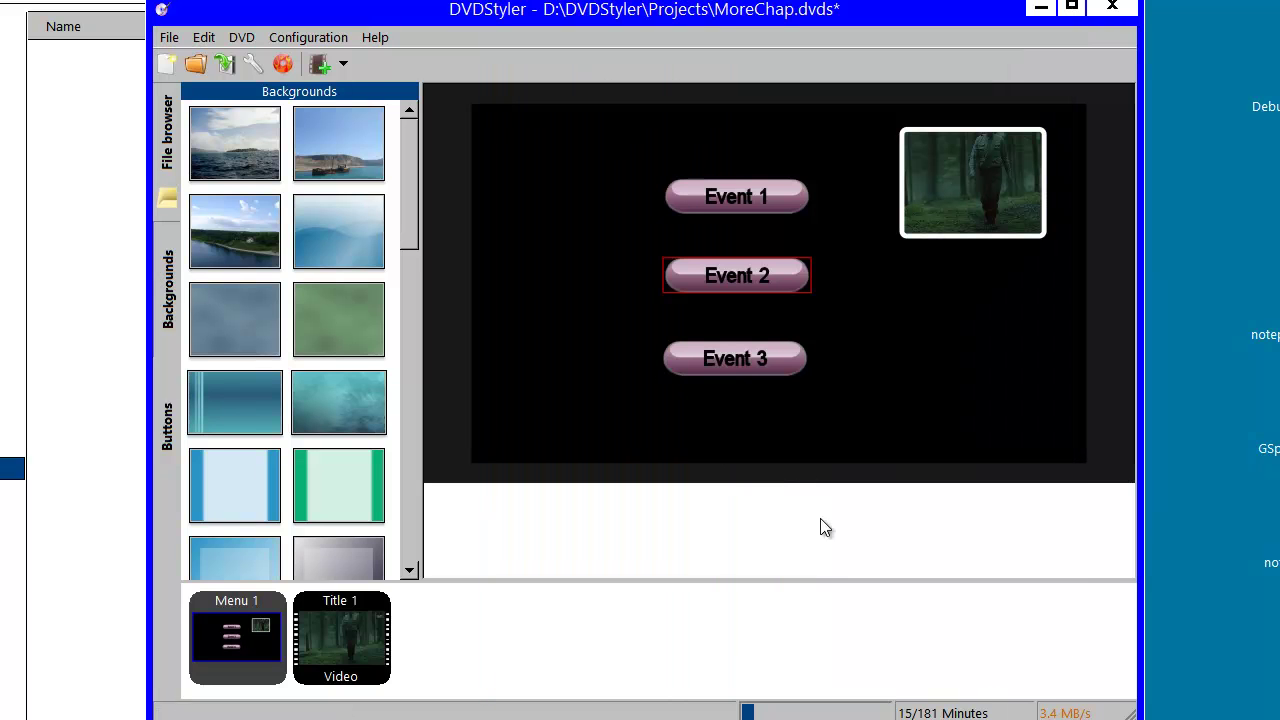
pyautogui.doubleClick(360, 606)
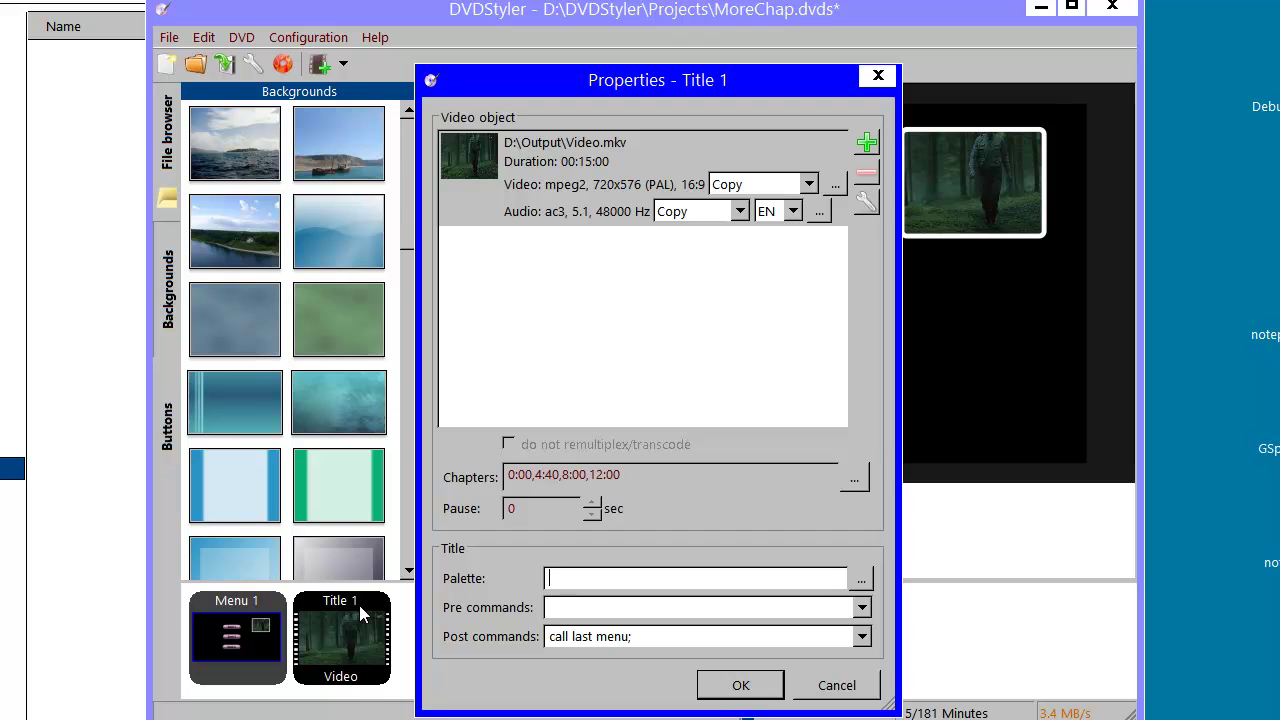
pyautogui.click(855, 478)
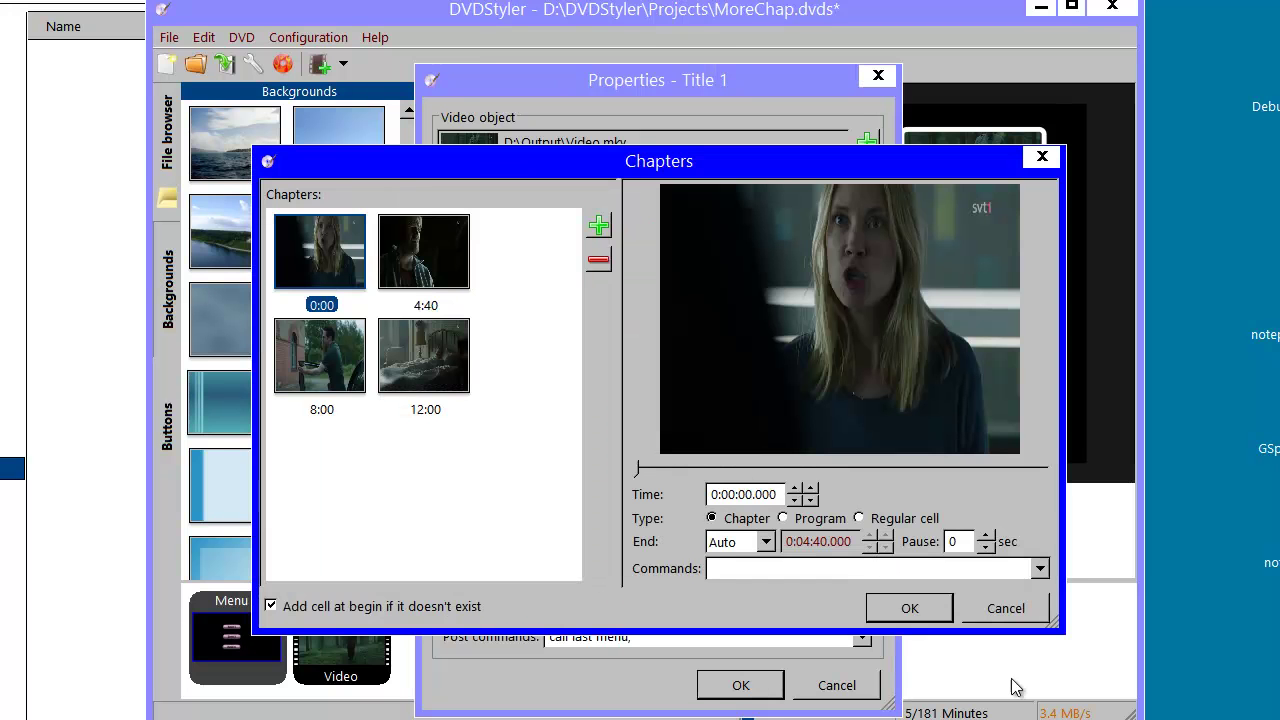
# Edit the 4:40 chapter's command to 'if(g5==g6) call last menu;' and copy it
pyautogui.click(455, 245)
pyautogui.click(866, 569)
pyautogui.click(869, 569)
pyautogui.click(709, 568)
pyautogui.write('if(g')
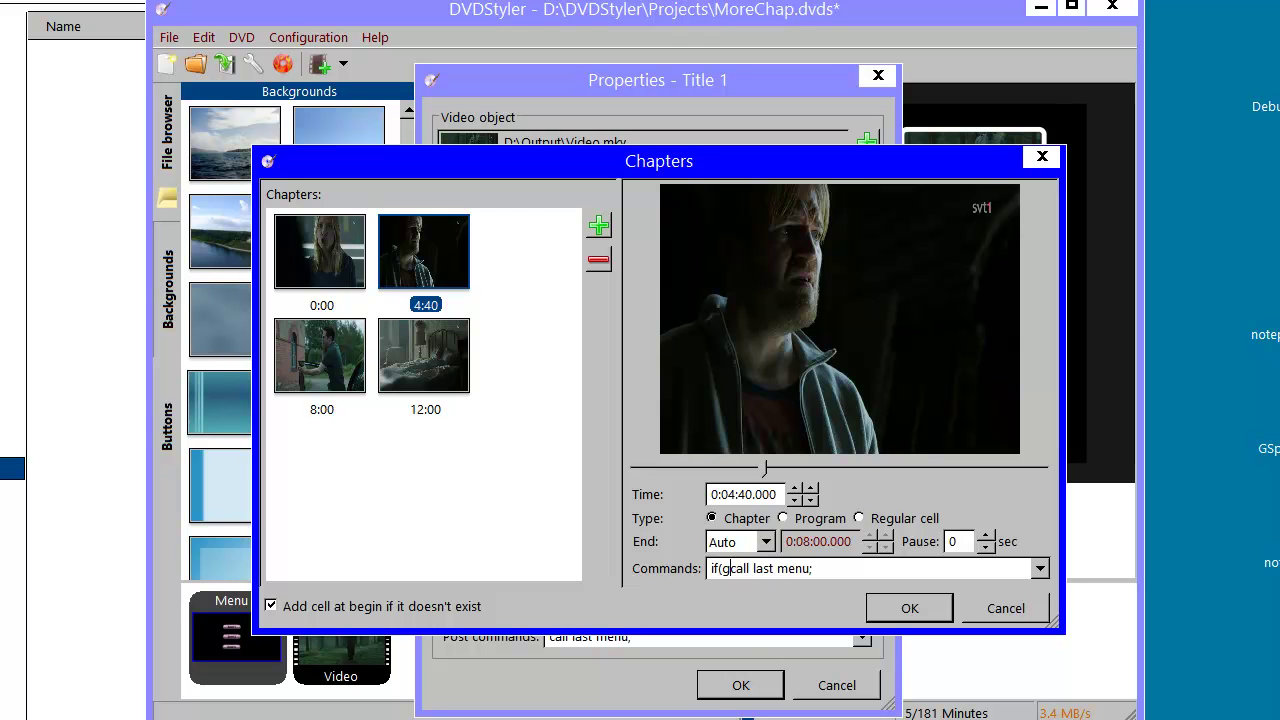
pyautogui.write('5==g')
pyautogui.write(')')
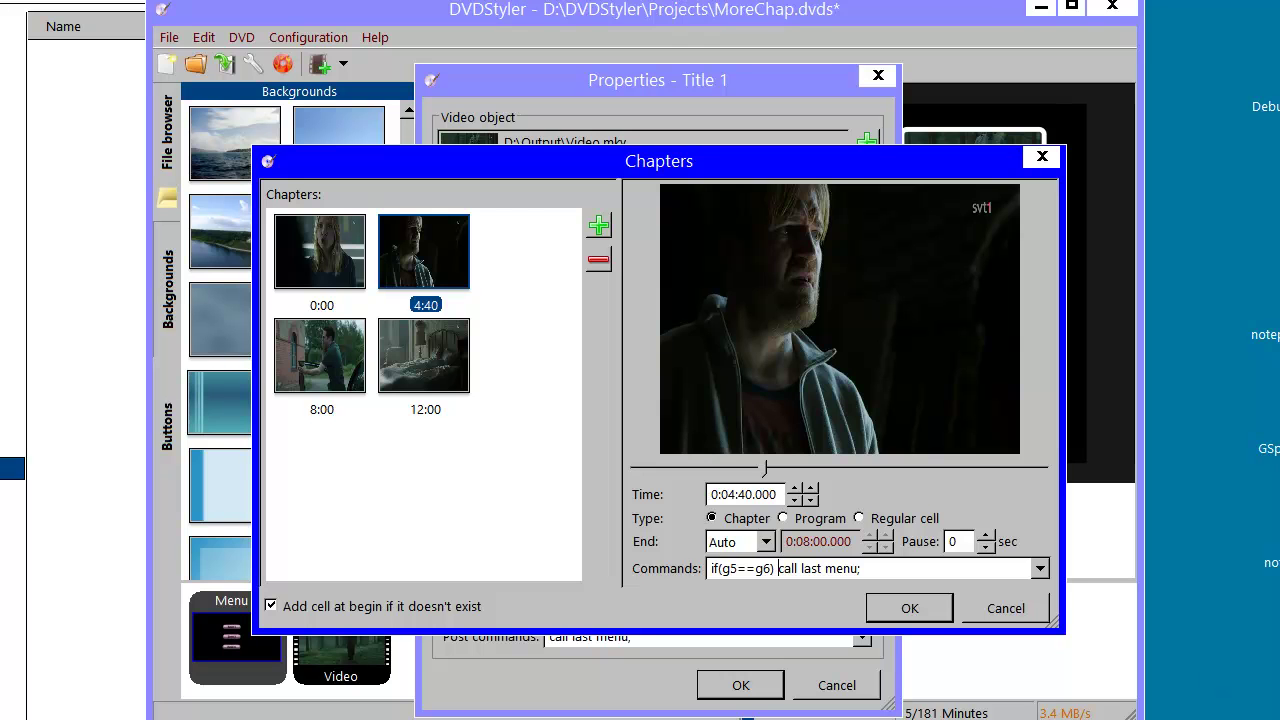
pyautogui.doubleClick(933, 571)
pyautogui.moveTo(933, 571); pyautogui.dragTo(569, 574)
pyautogui.rightClick(757, 569)
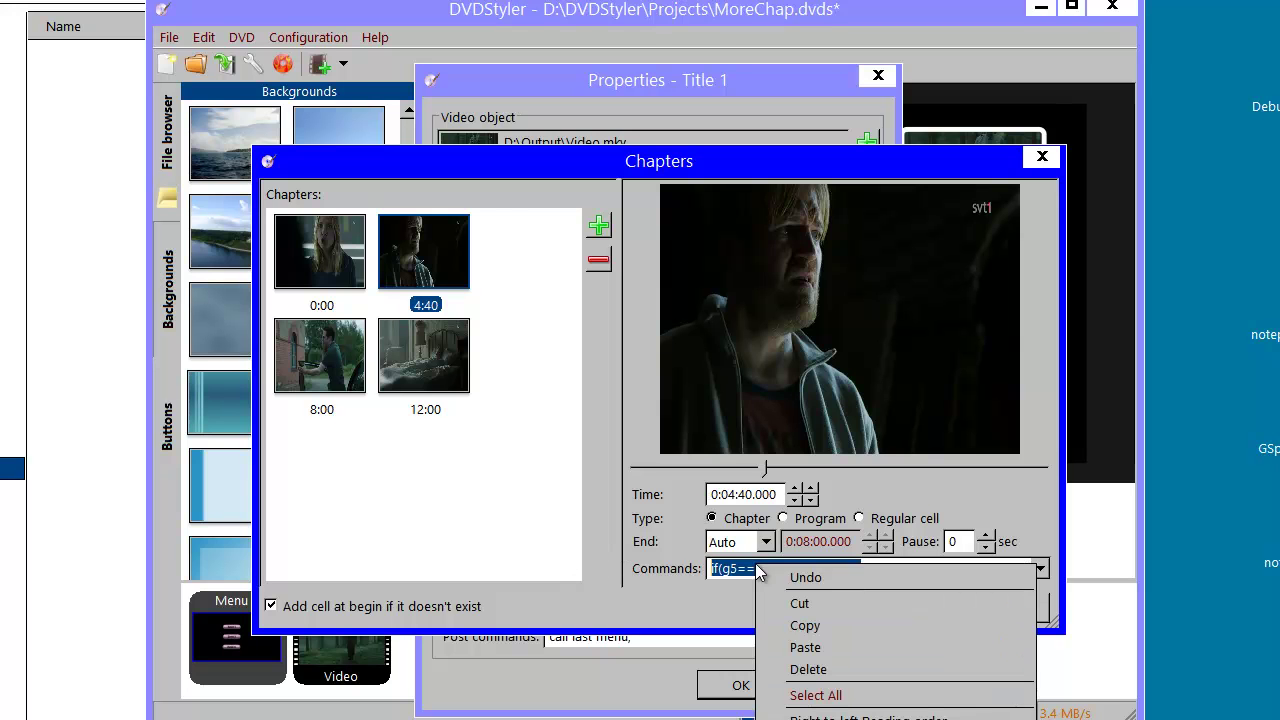
pyautogui.click(805, 625)
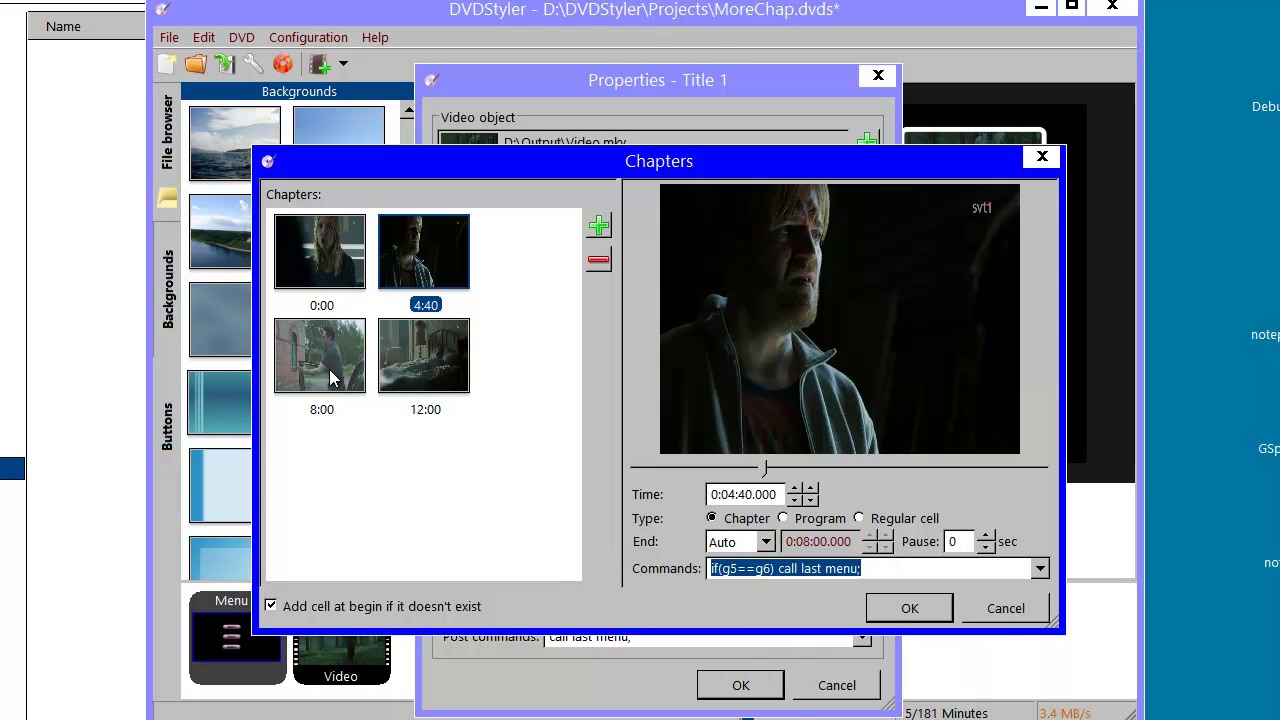
# Paste the conditional command into the 0:00, 8:00 and 12:00 chapters and confirm
pyautogui.click(309, 252)
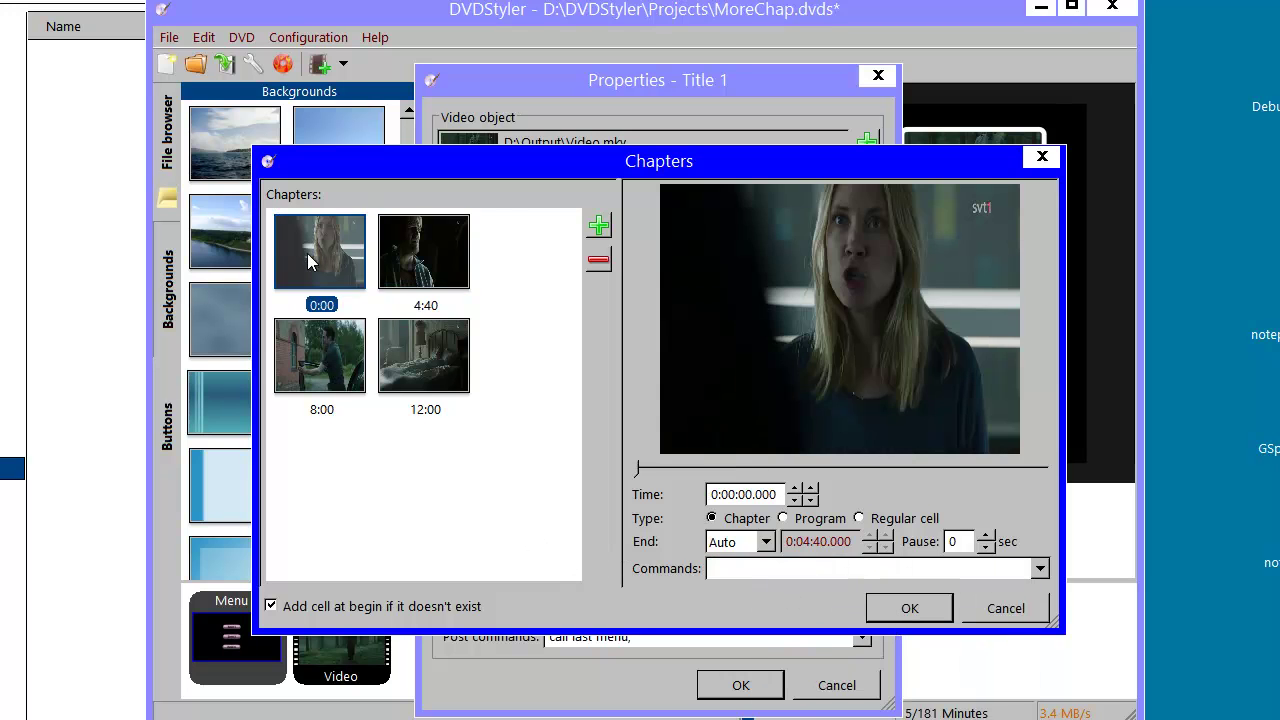
pyautogui.rightClick(785, 569)
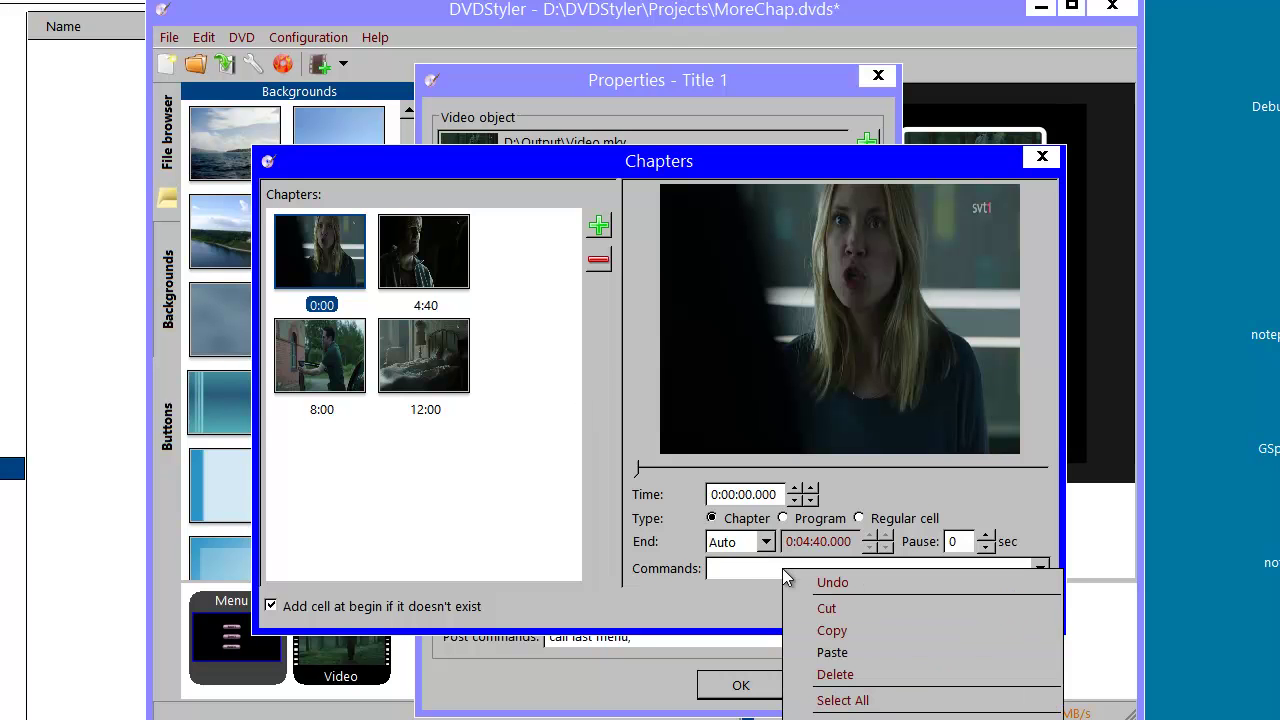
pyautogui.click(836, 652)
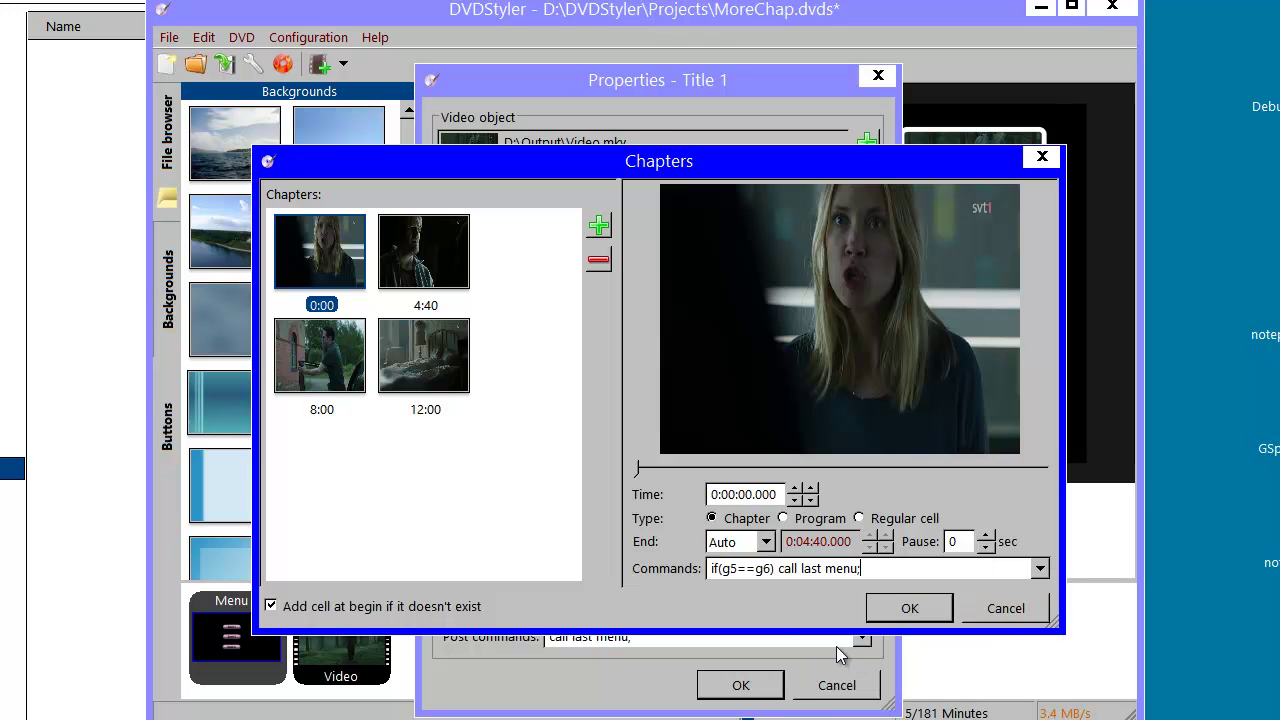
pyautogui.click(297, 370)
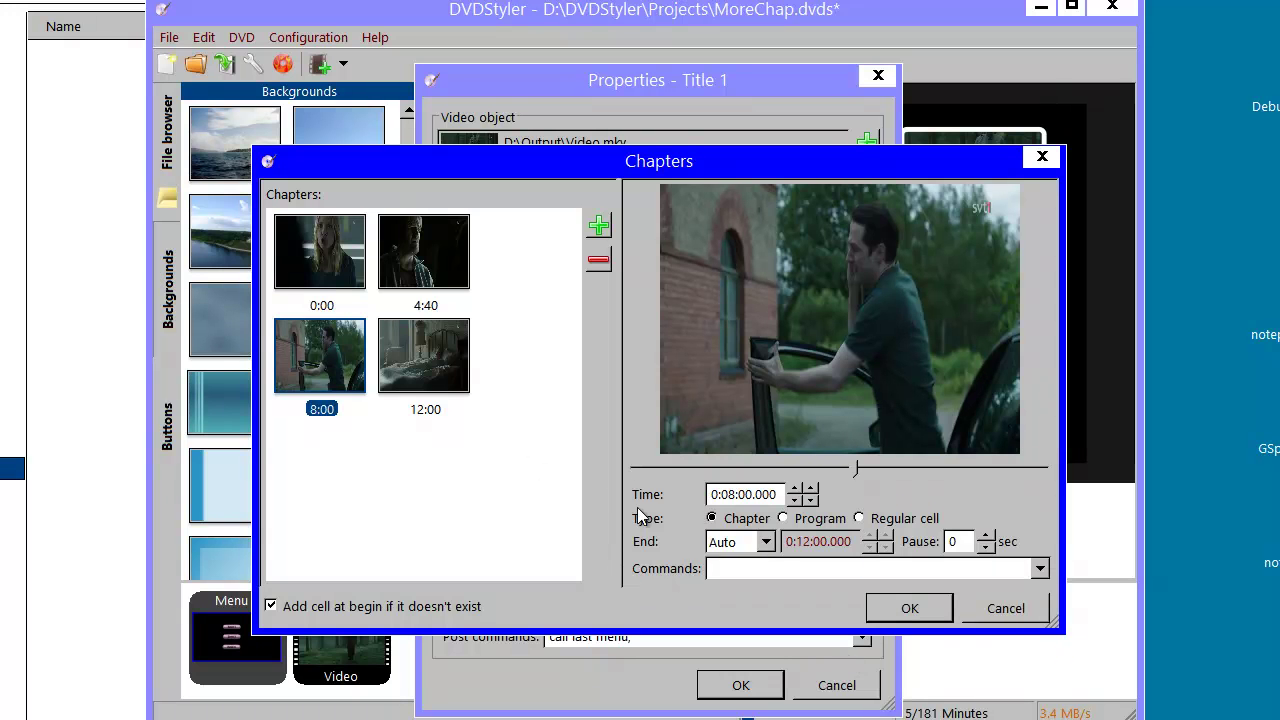
pyautogui.rightClick(746, 573)
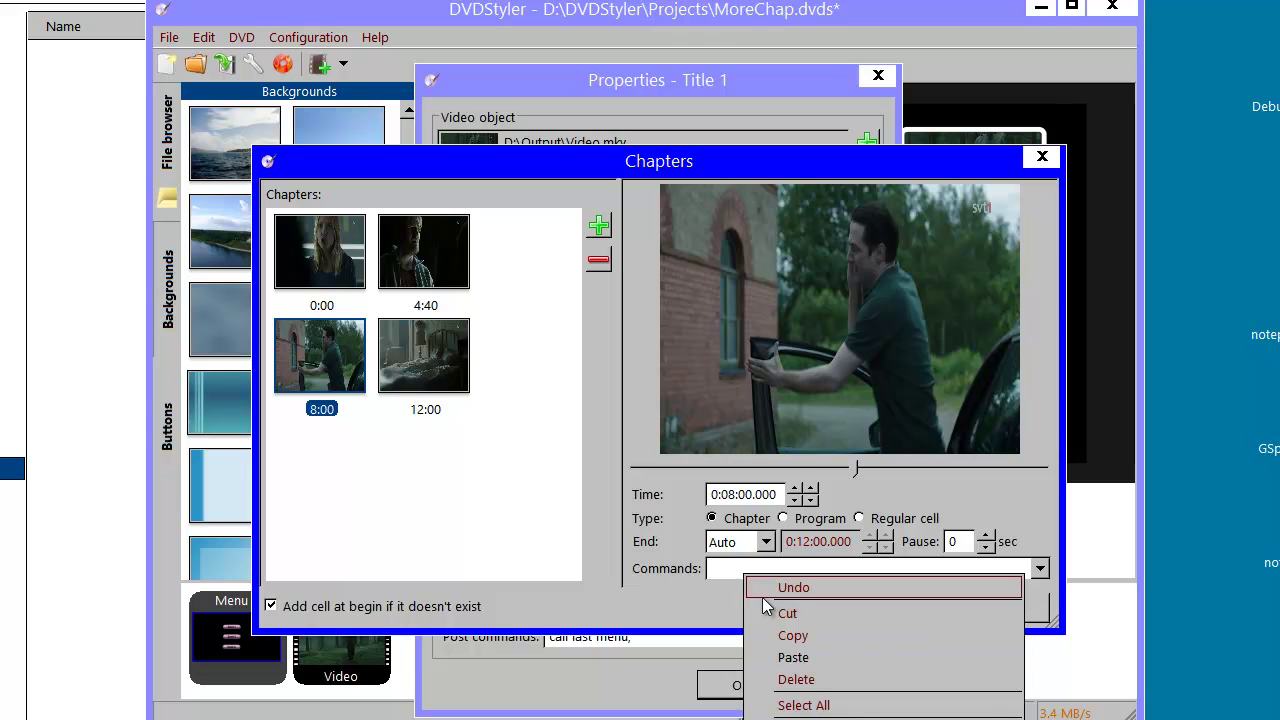
pyautogui.click(832, 655)
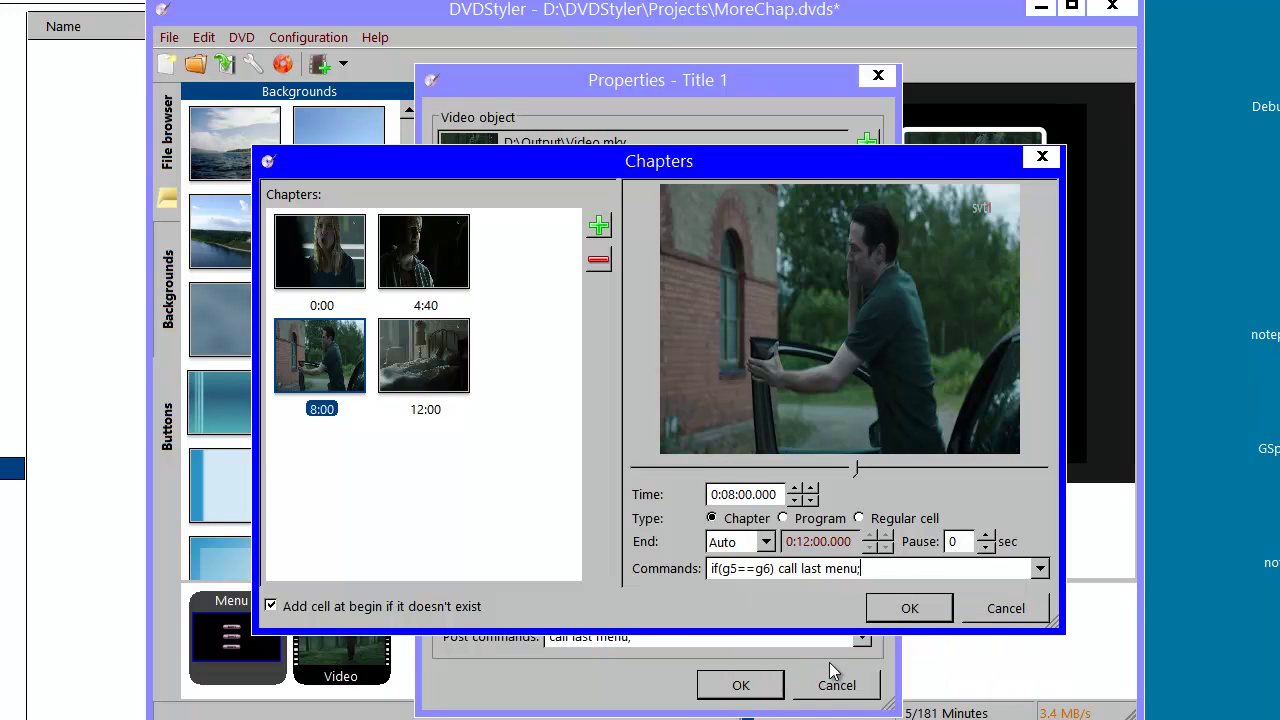
pyautogui.click(451, 398)
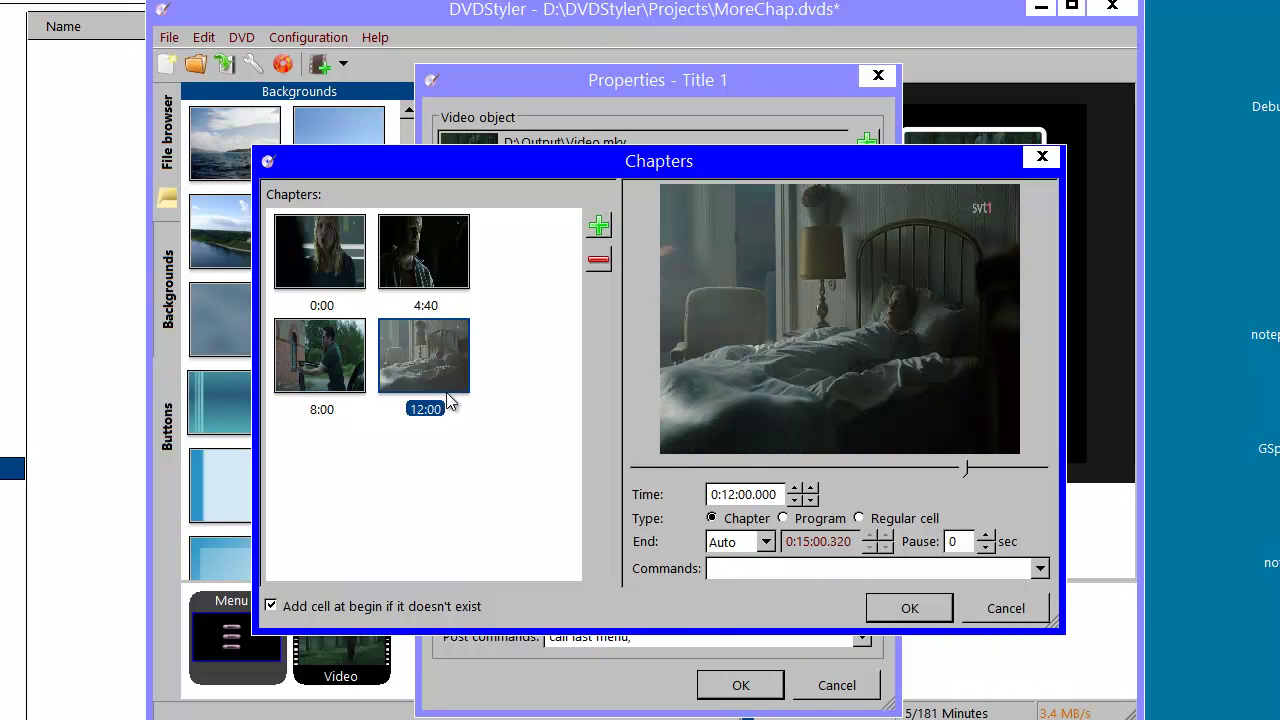
pyautogui.rightClick(717, 570)
pyautogui.click(877, 654)
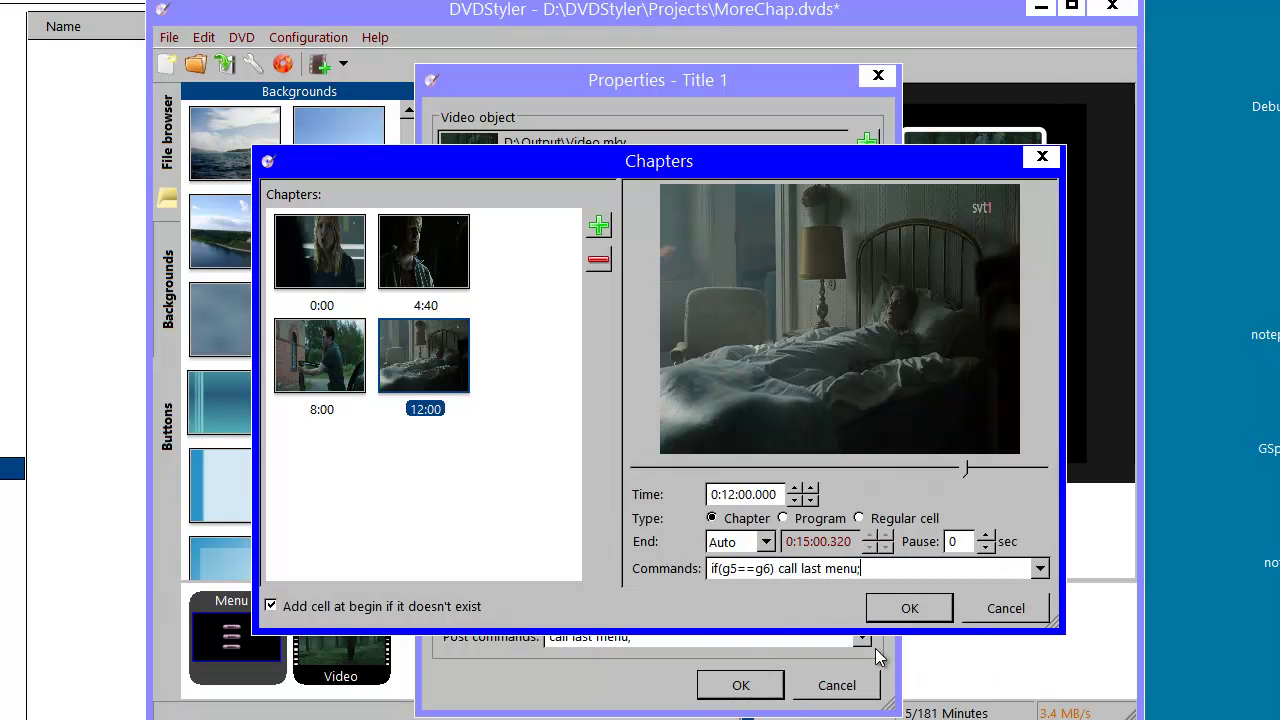
pyautogui.click(905, 610)
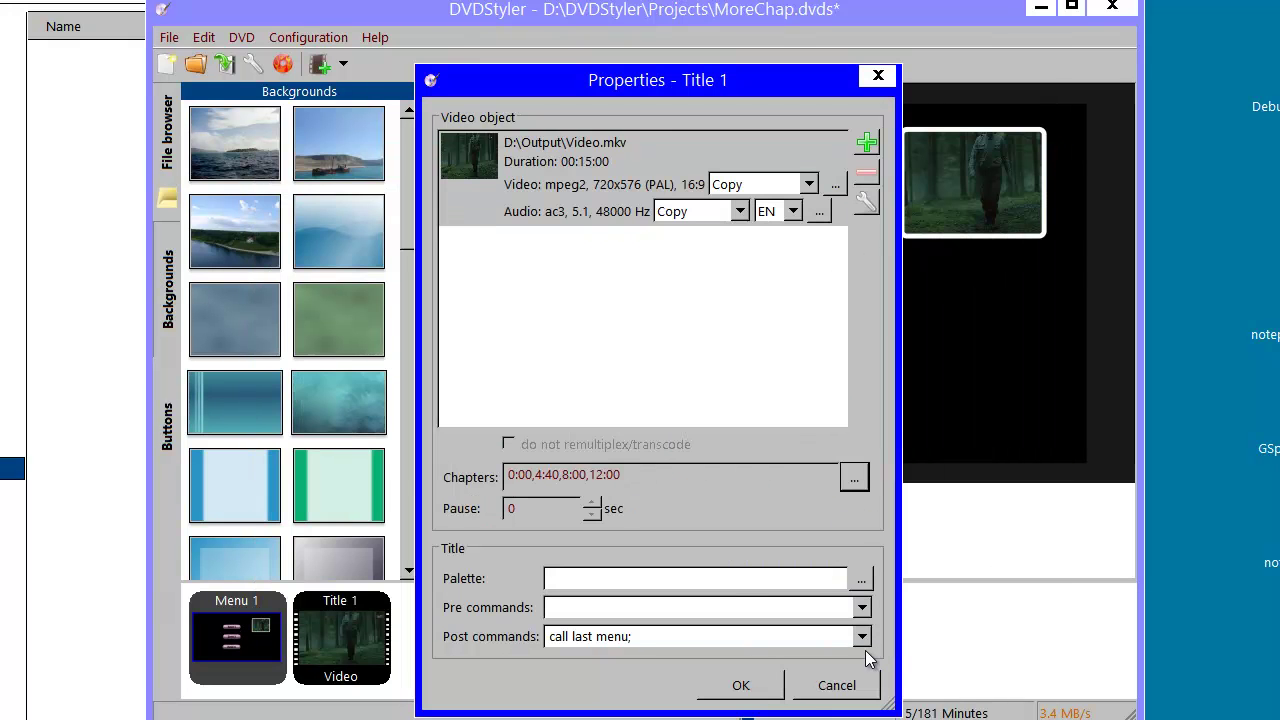
# Close Title 1's properties and give Menu 1 the pre commands 'g5=5;g6=5;'
pyautogui.click(771, 690)
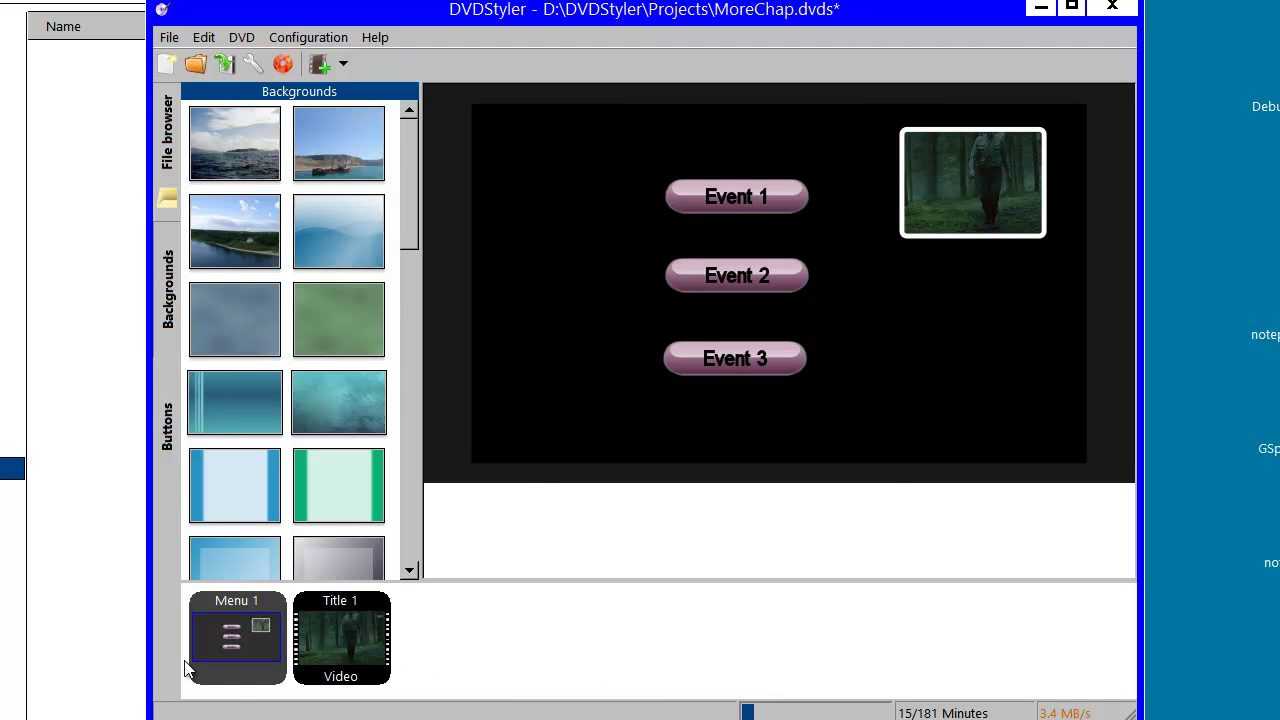
pyautogui.doubleClick(240, 688)
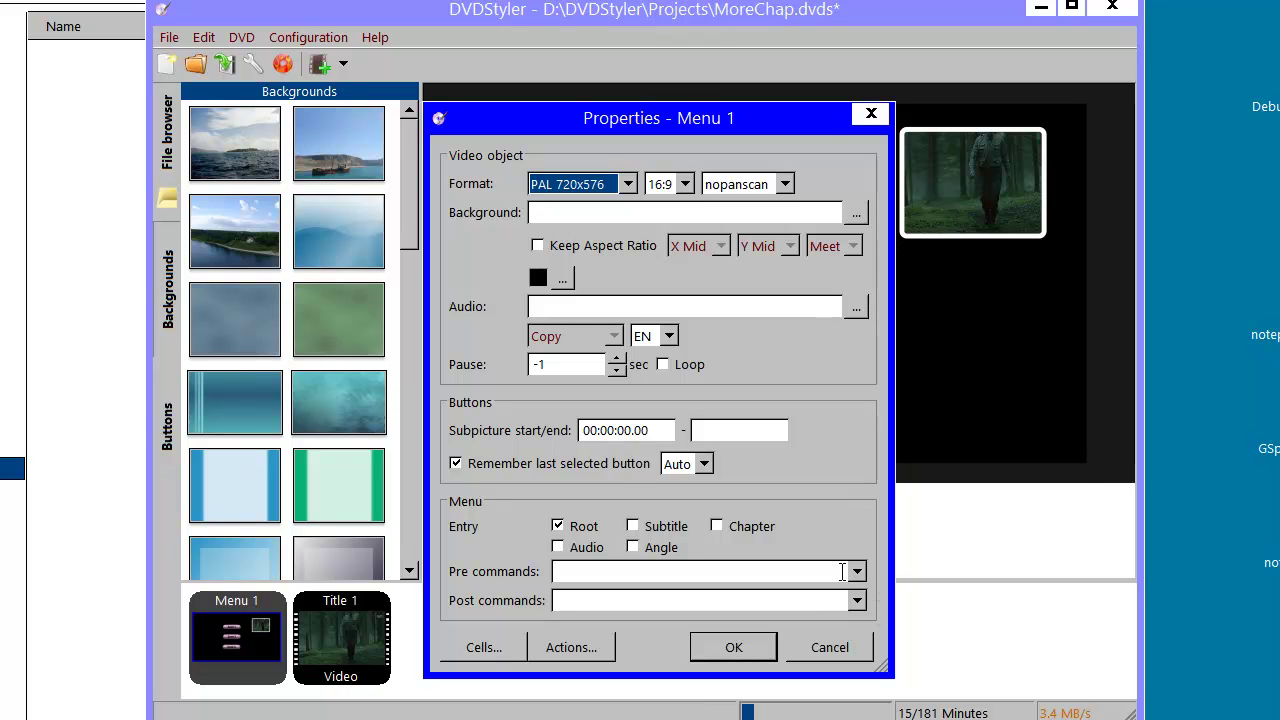
pyautogui.click(842, 571)
pyautogui.write('g')
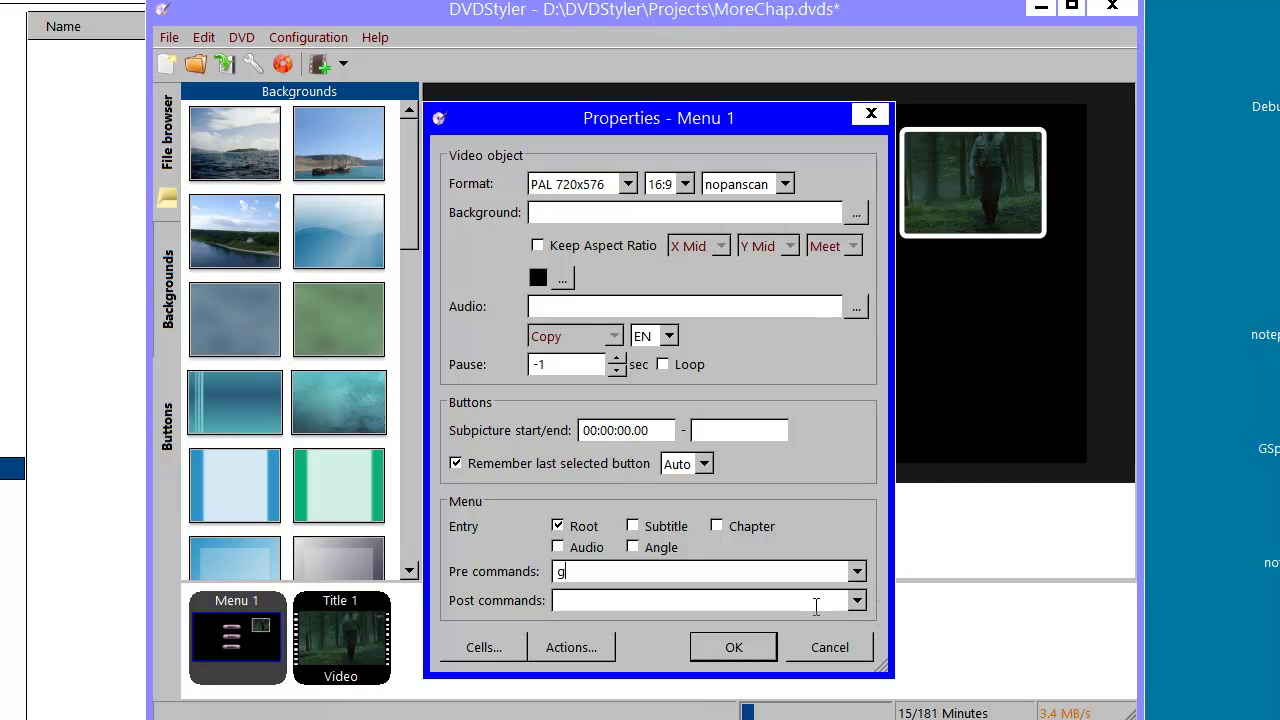
pyautogui.write('5=5;g6=5;')
pyautogui.click(740, 647)
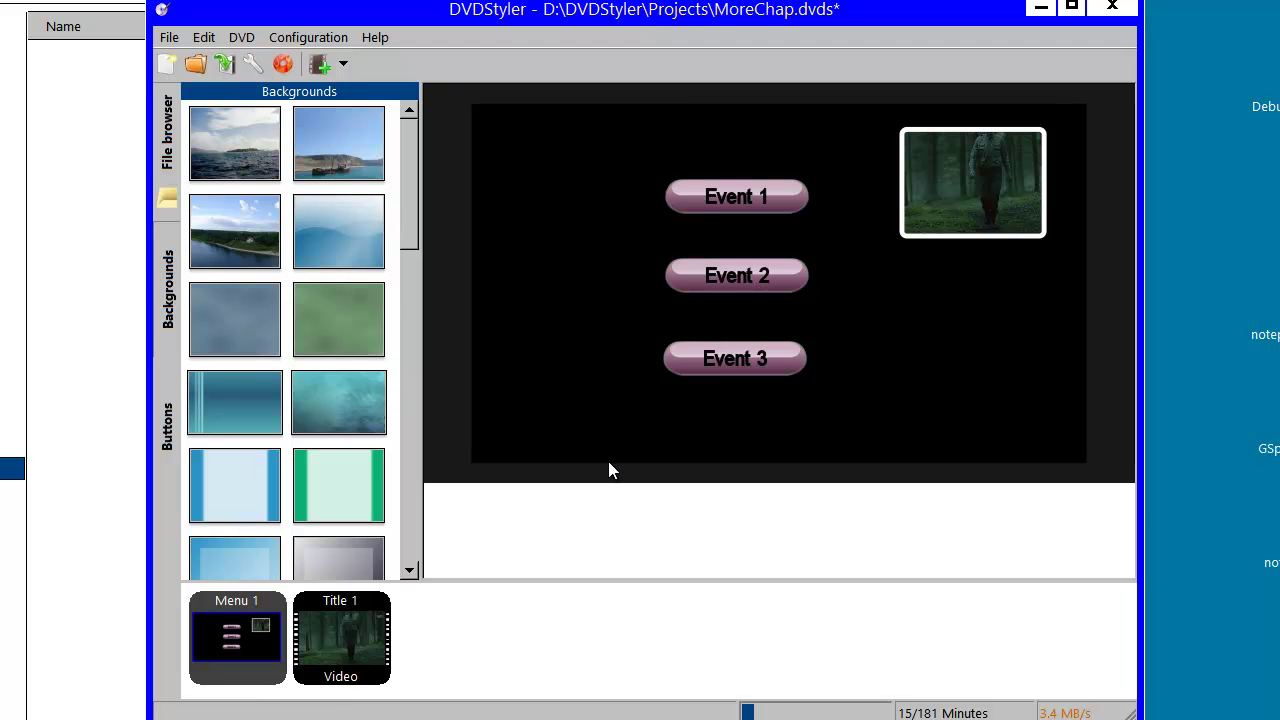
# Set the thumbnail button's custom command to 'g5=4;jump title 1;'
pyautogui.doubleClick(977, 203)
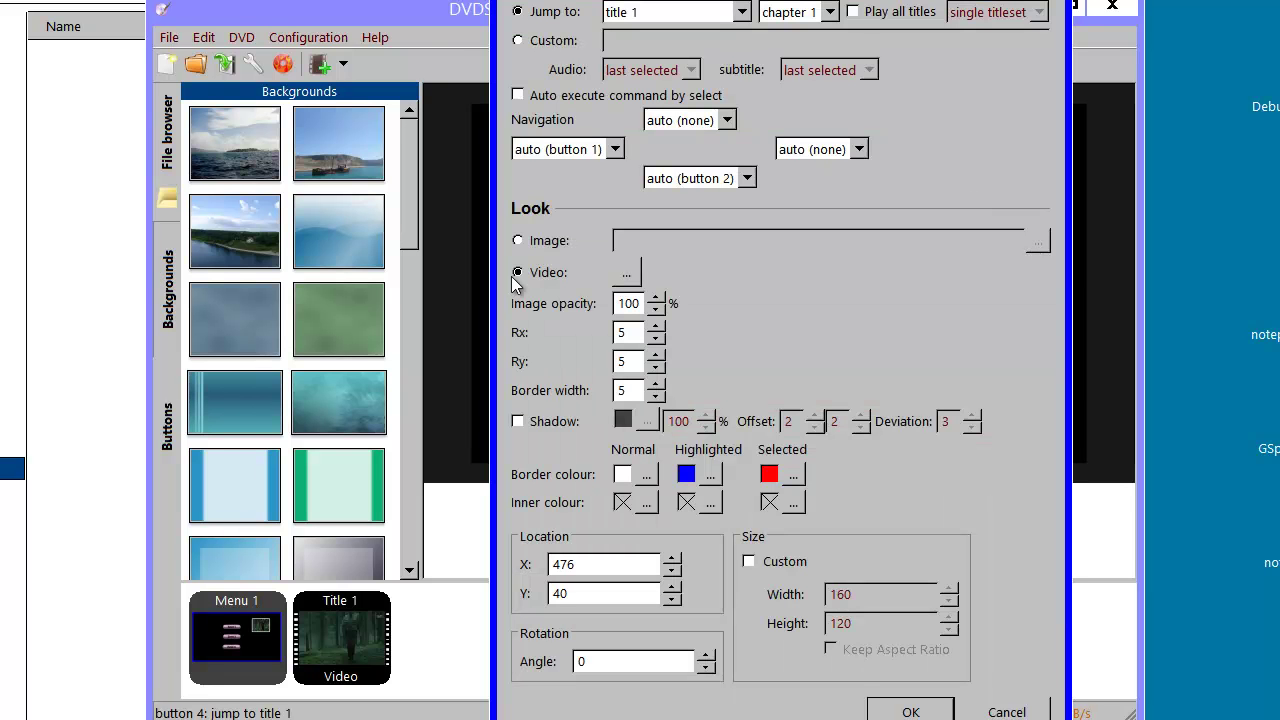
pyautogui.click(545, 45)
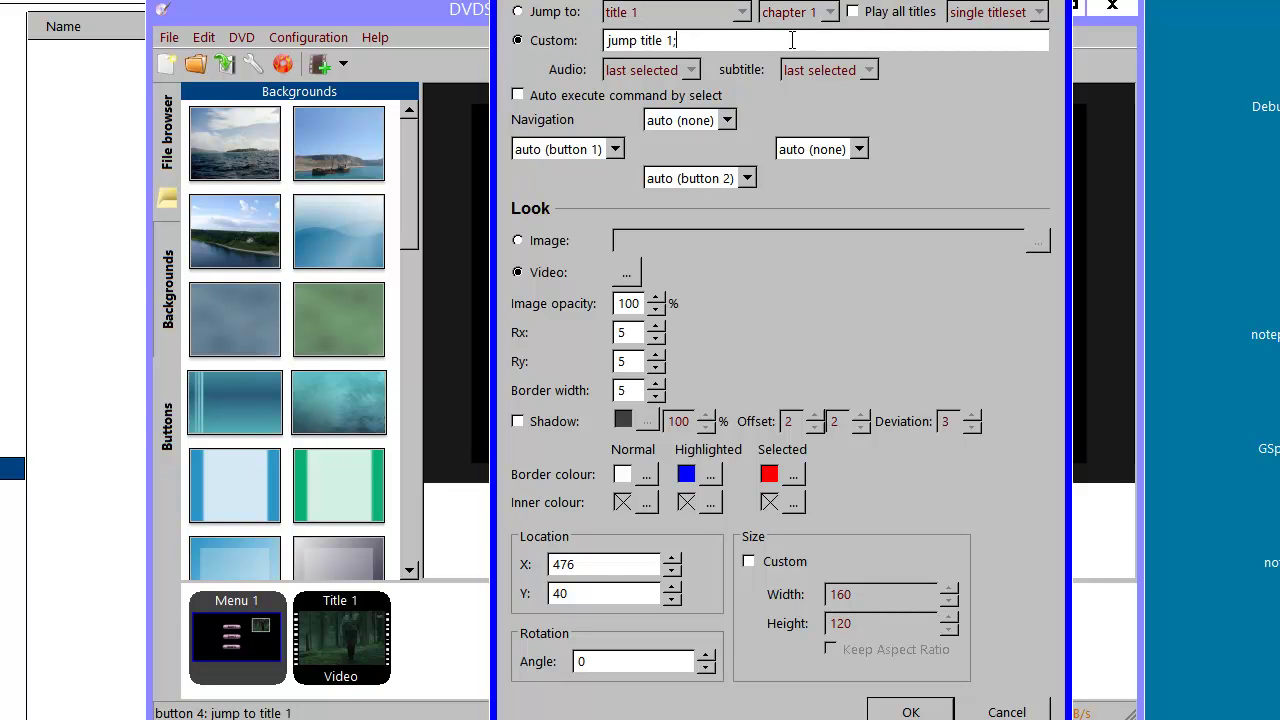
pyautogui.write('g5=4;')
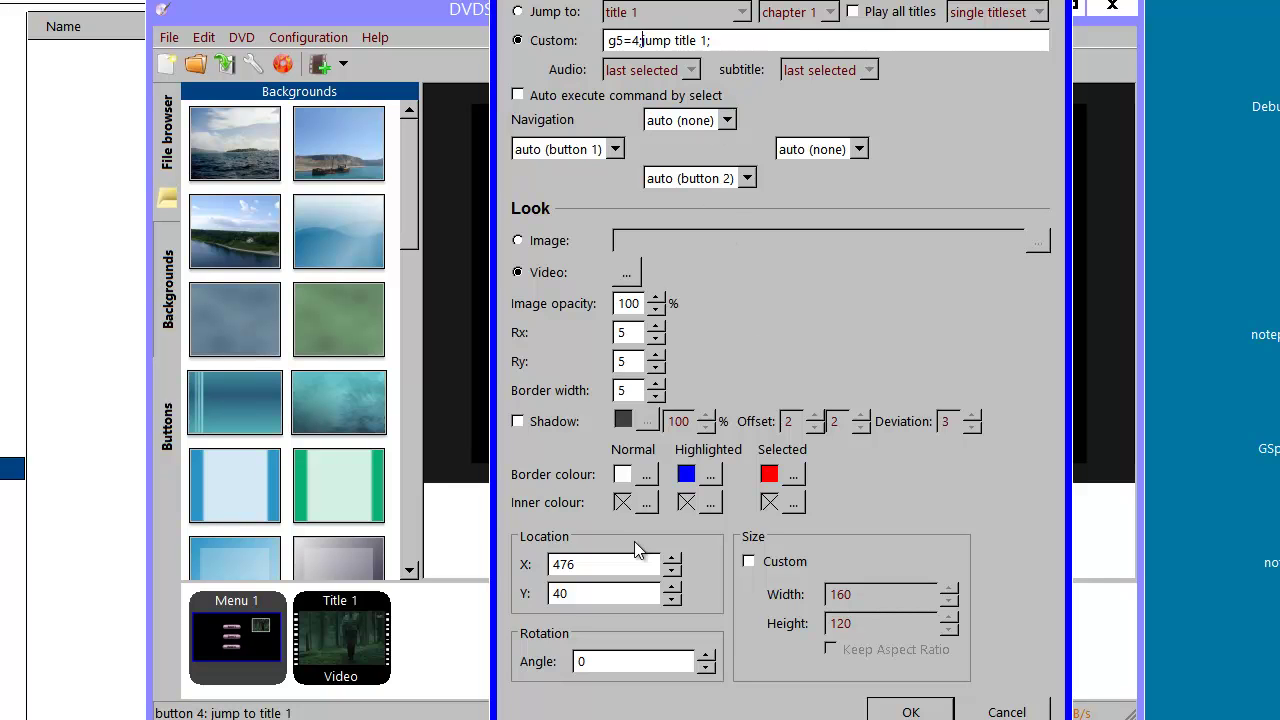
pyautogui.click(892, 712)
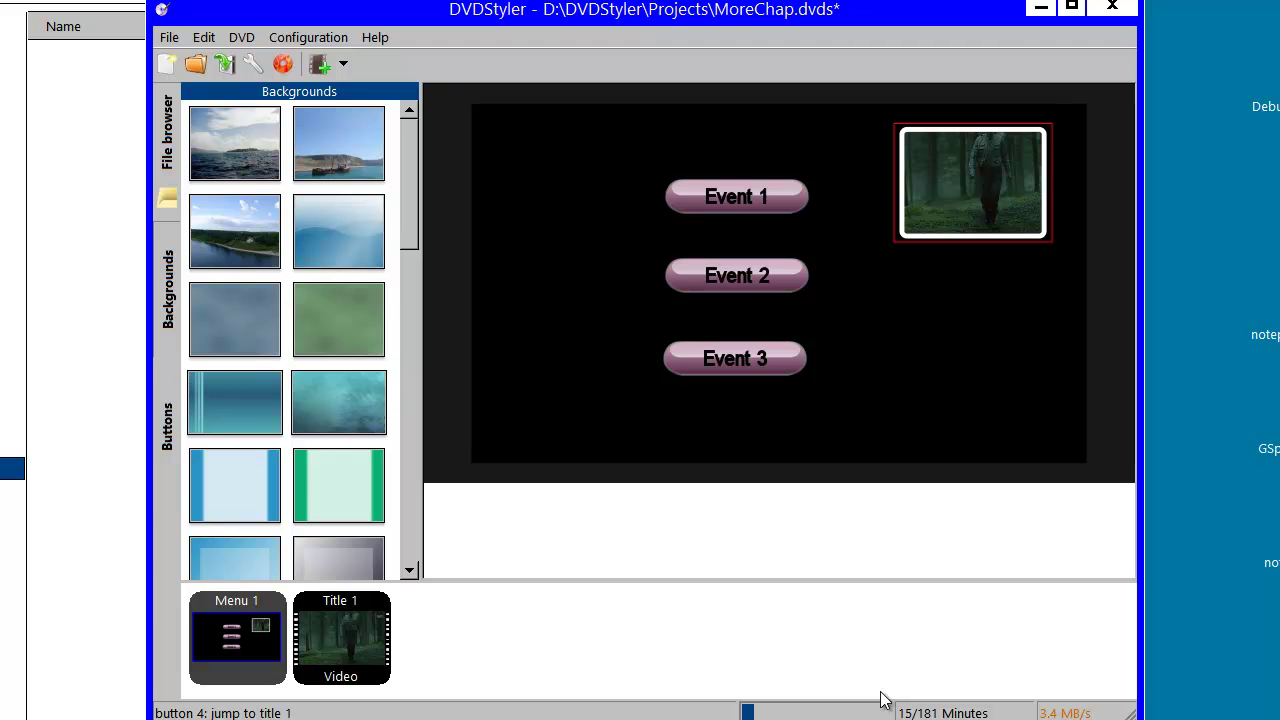
# Burn the project to the ISO image v:\MoreChap.iso and close the finished log
pyautogui.click(285, 65)
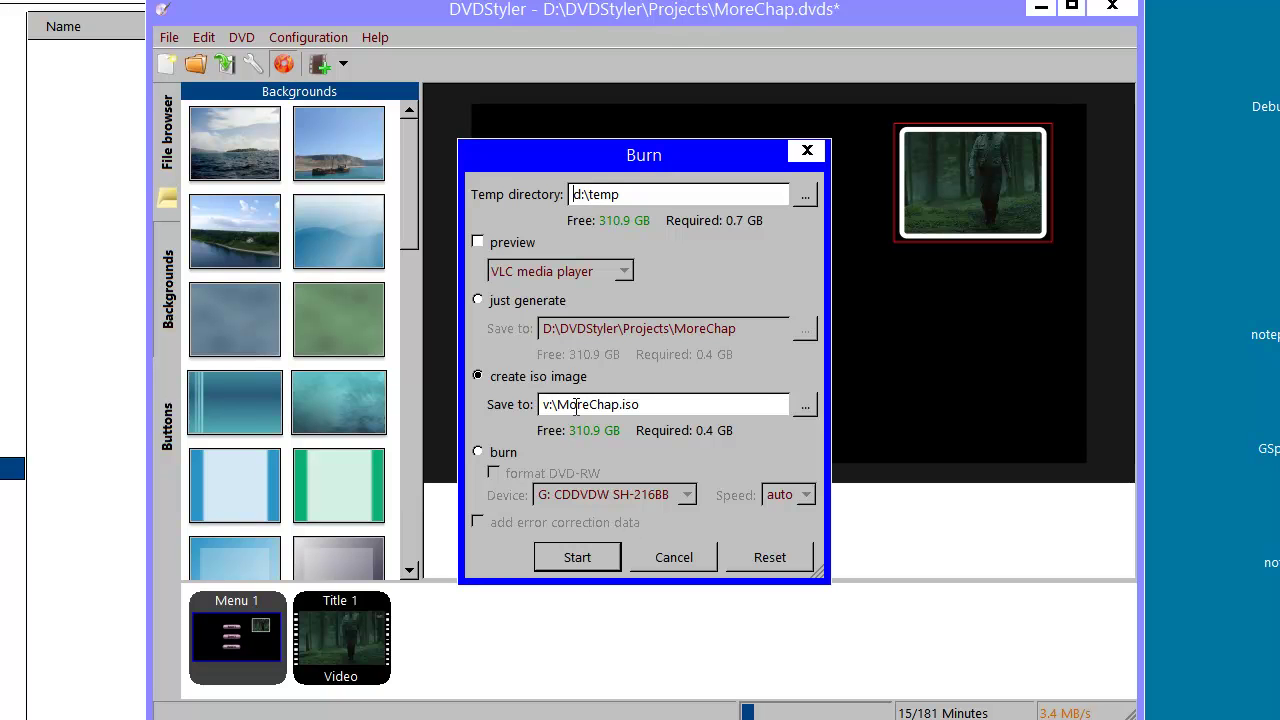
pyautogui.click(576, 550)
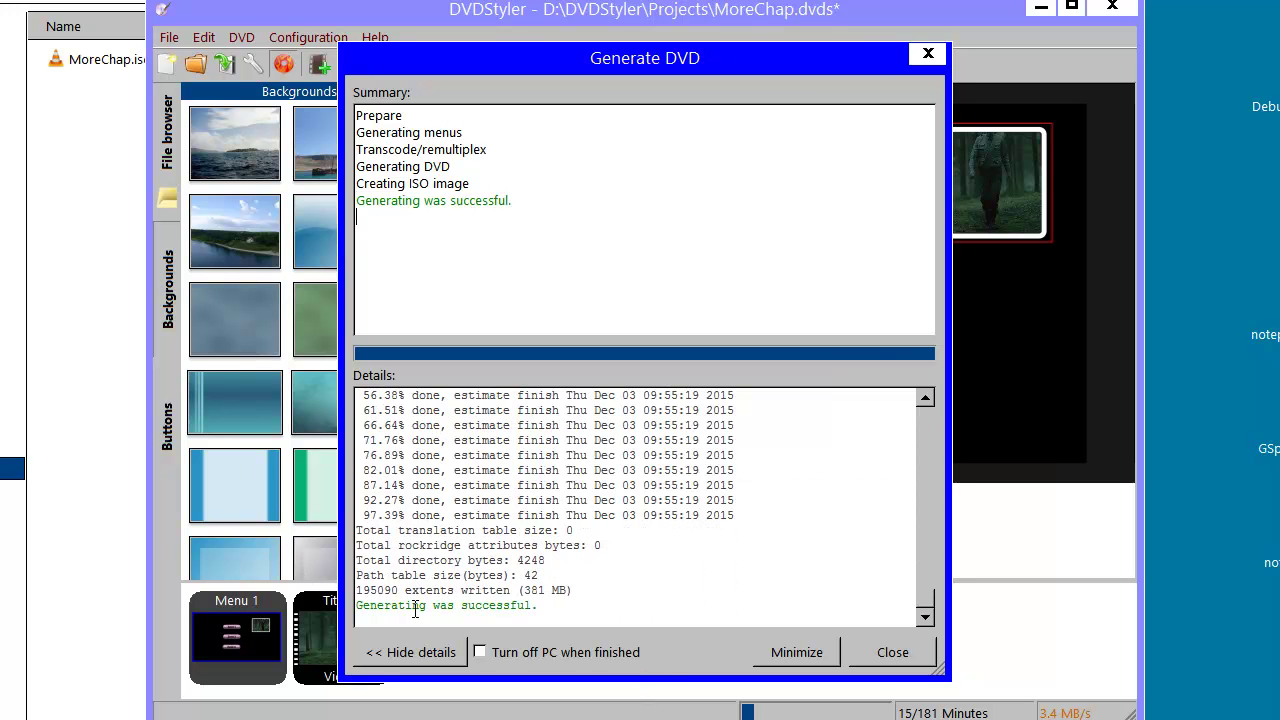
pyautogui.click(914, 648)
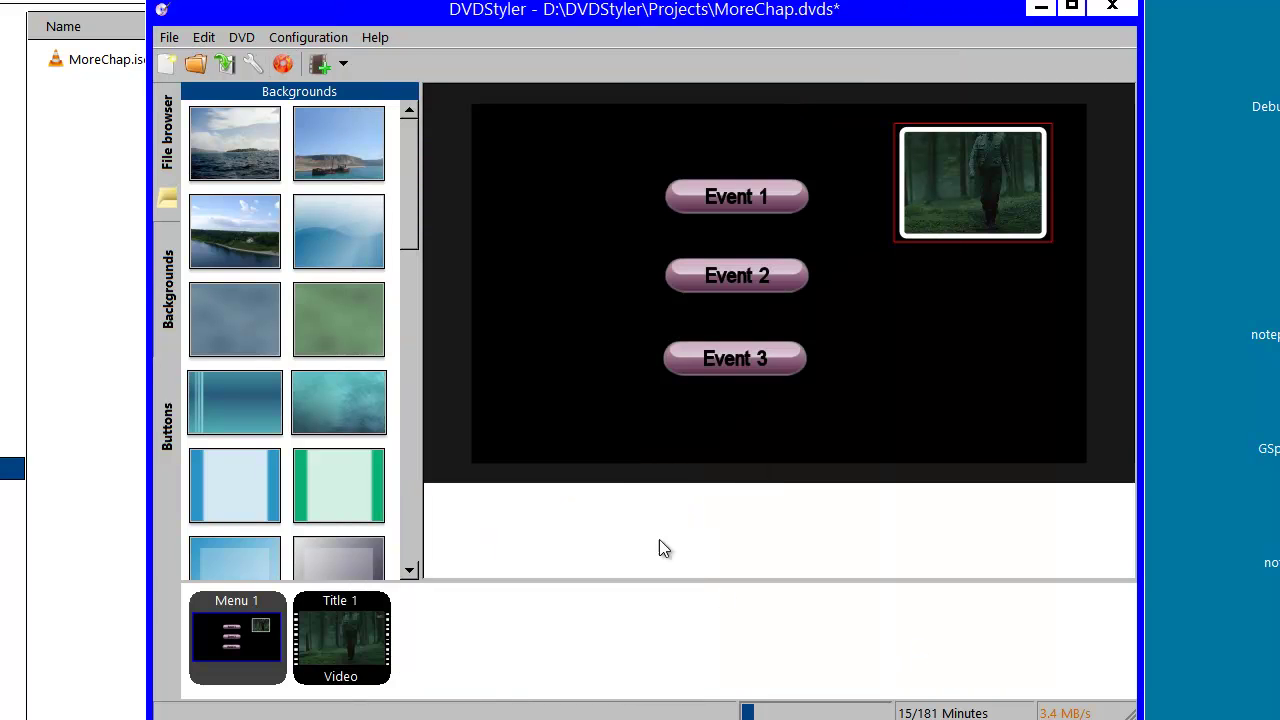
# Play MoreChap.iso from File Explorer in VLC, with the player window fully on screen
pyautogui.click(80, 149)
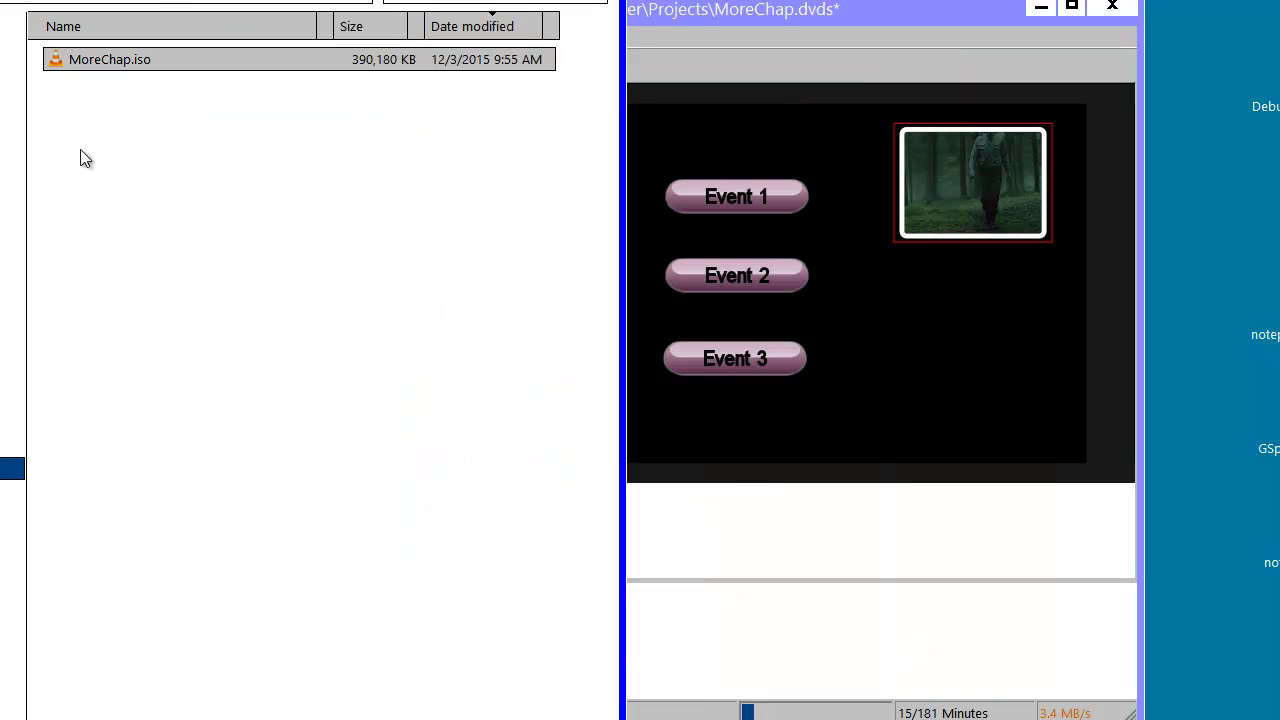
pyautogui.doubleClick(118, 68)
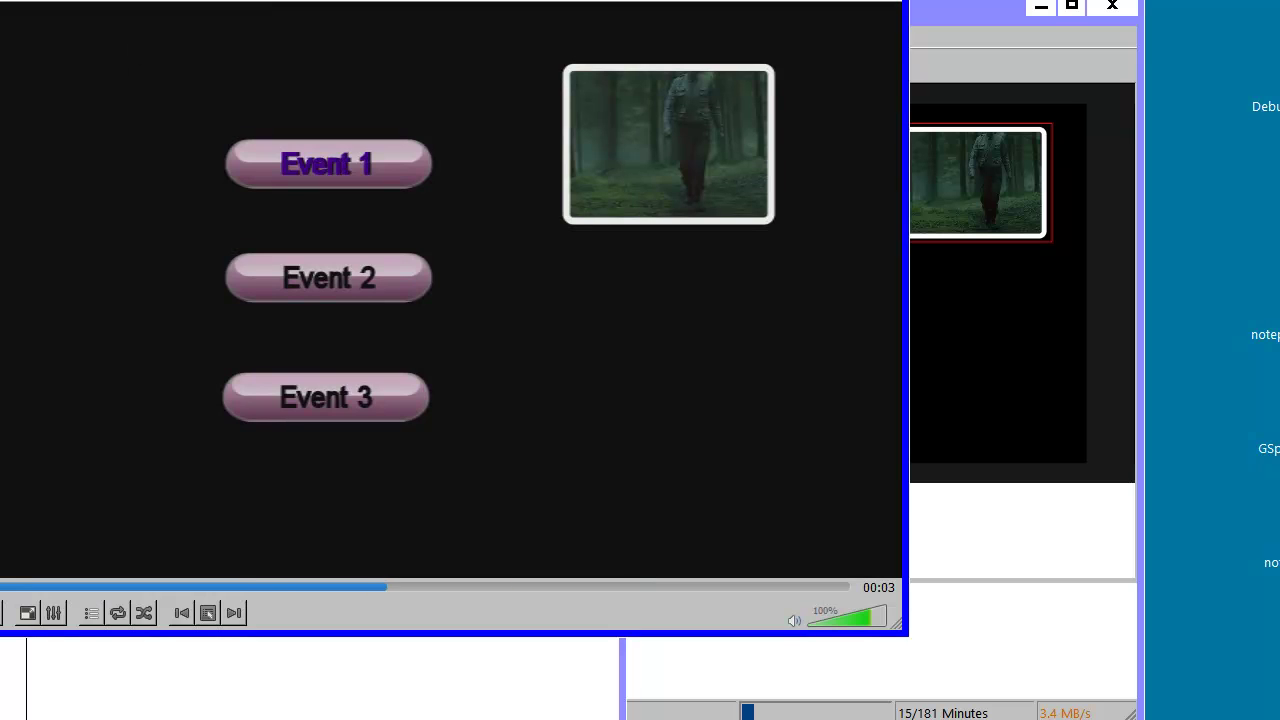
pyautogui.moveTo(190, 0); pyautogui.dragTo(390, 57)
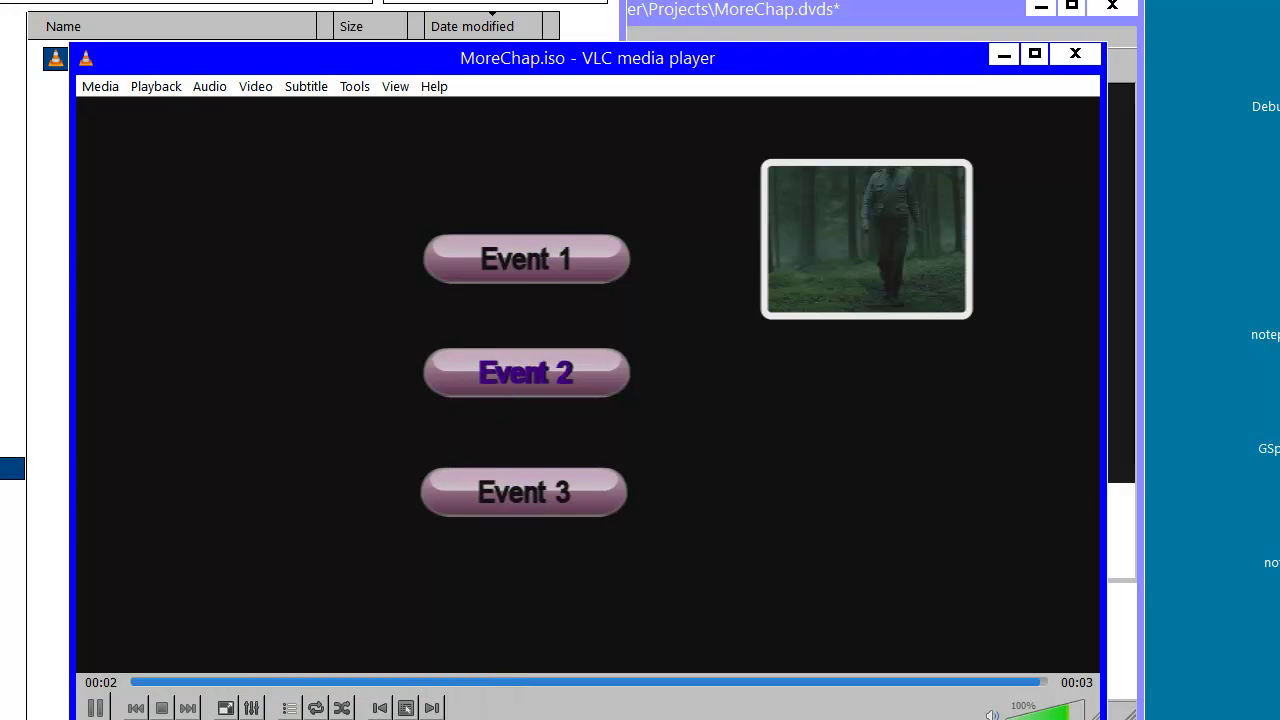
# Test the Event 2 and thumbnail buttons, seeking to about 07:46 and 07:50 to confirm menu return
pyautogui.click(509, 368)
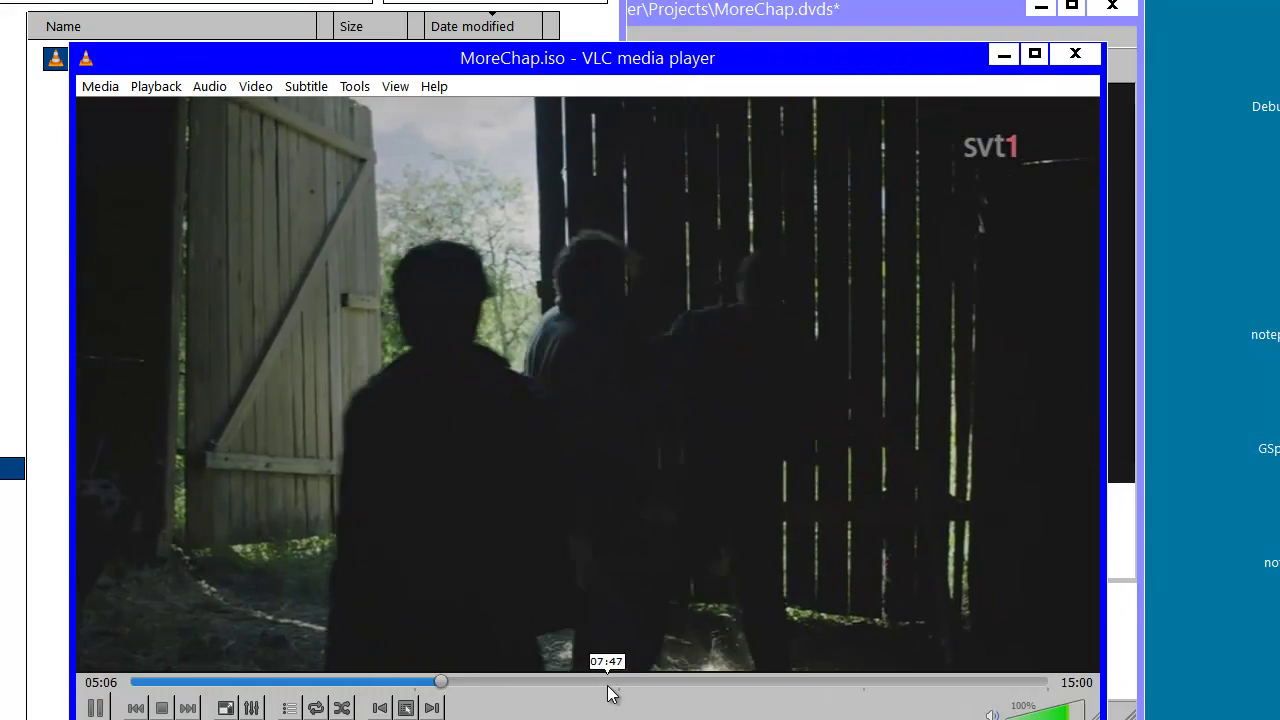
pyautogui.click(607, 684)
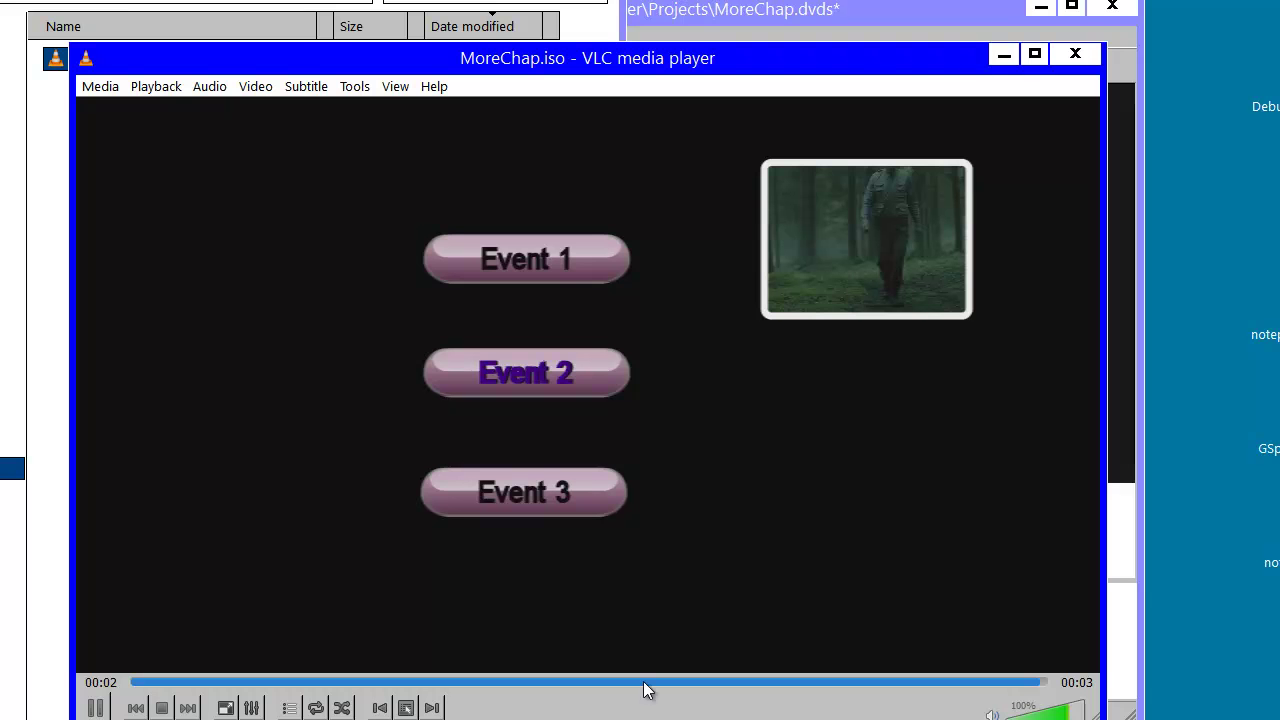
pyautogui.click(838, 263)
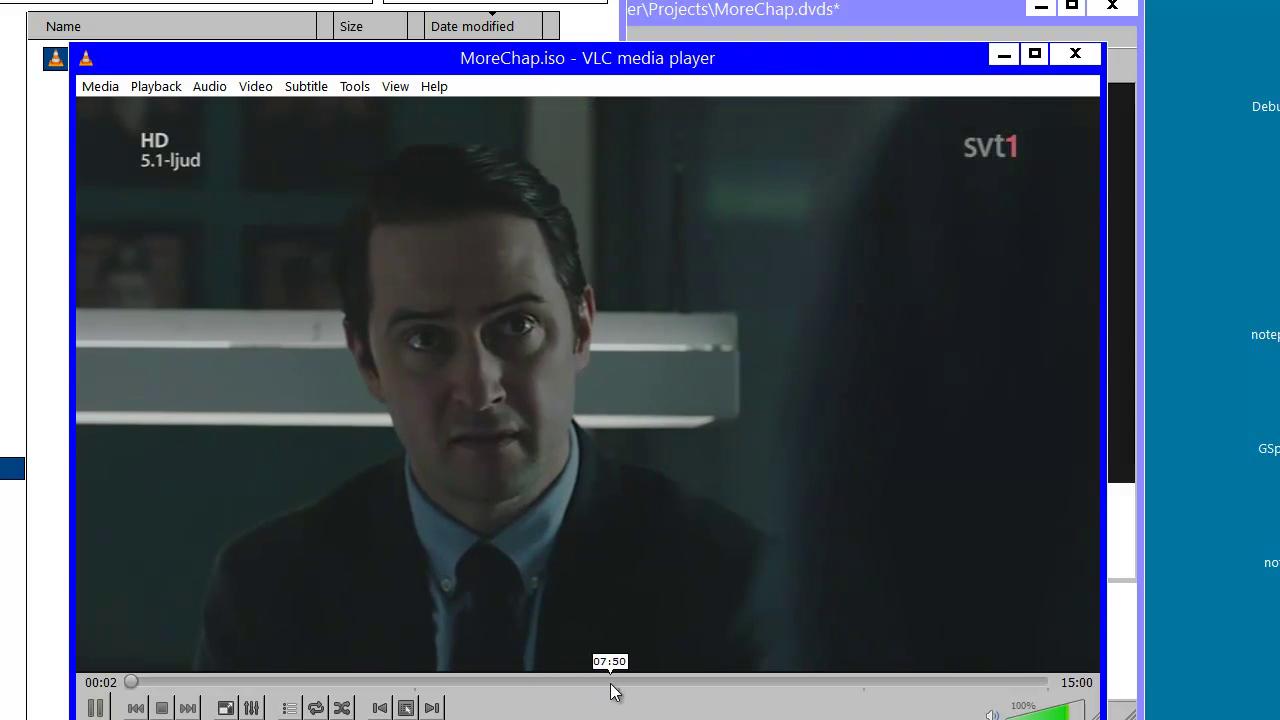
pyautogui.click(611, 684)
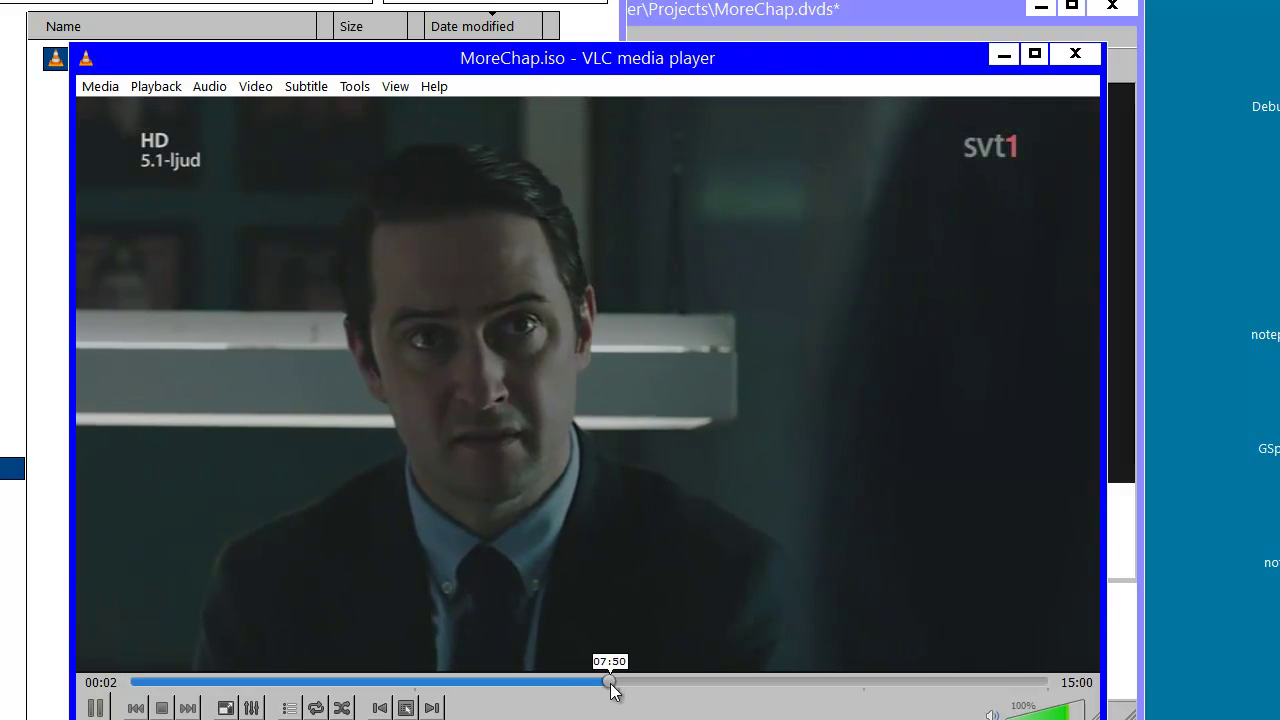